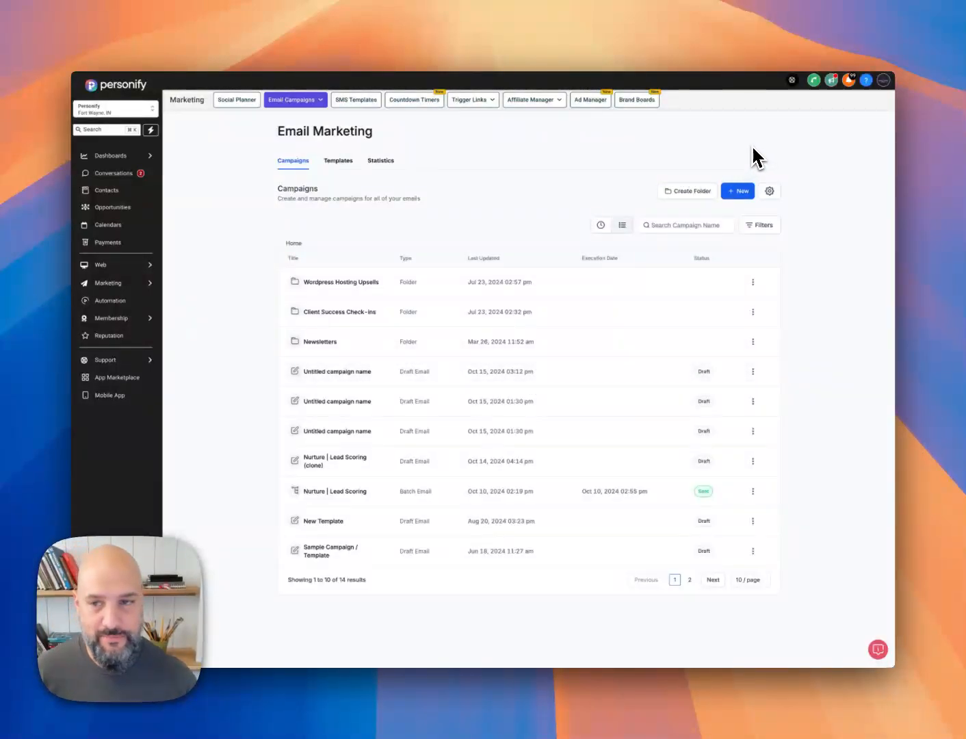
# Create a new email campaign from the Blank template using the Design Editor.
pyautogui.moveTo(120, 282)
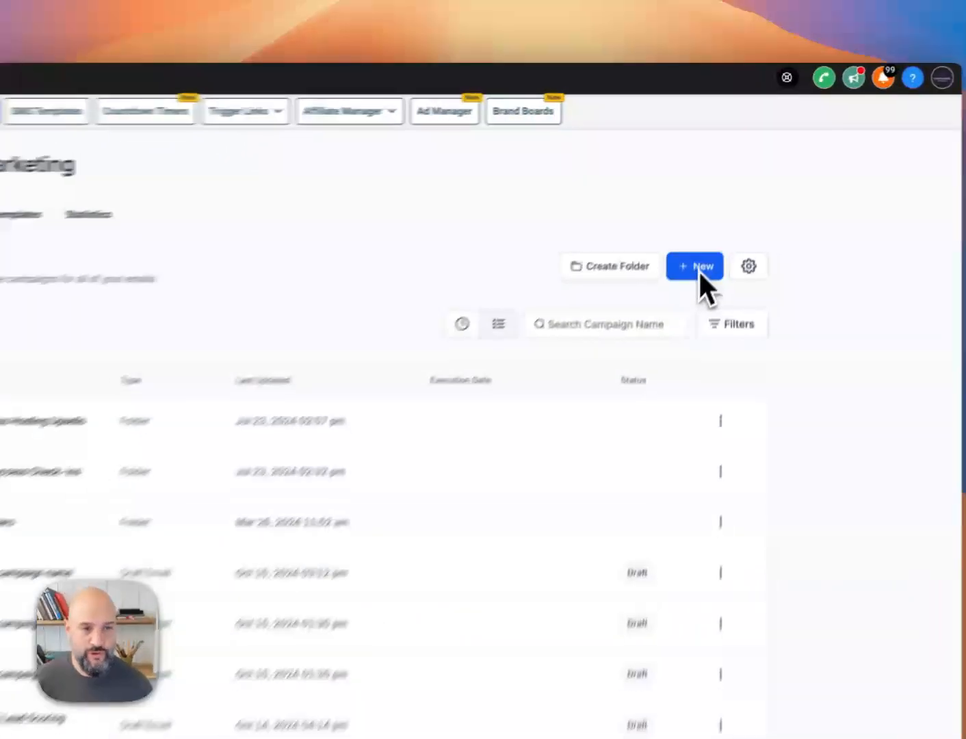
pyautogui.click(740, 192)
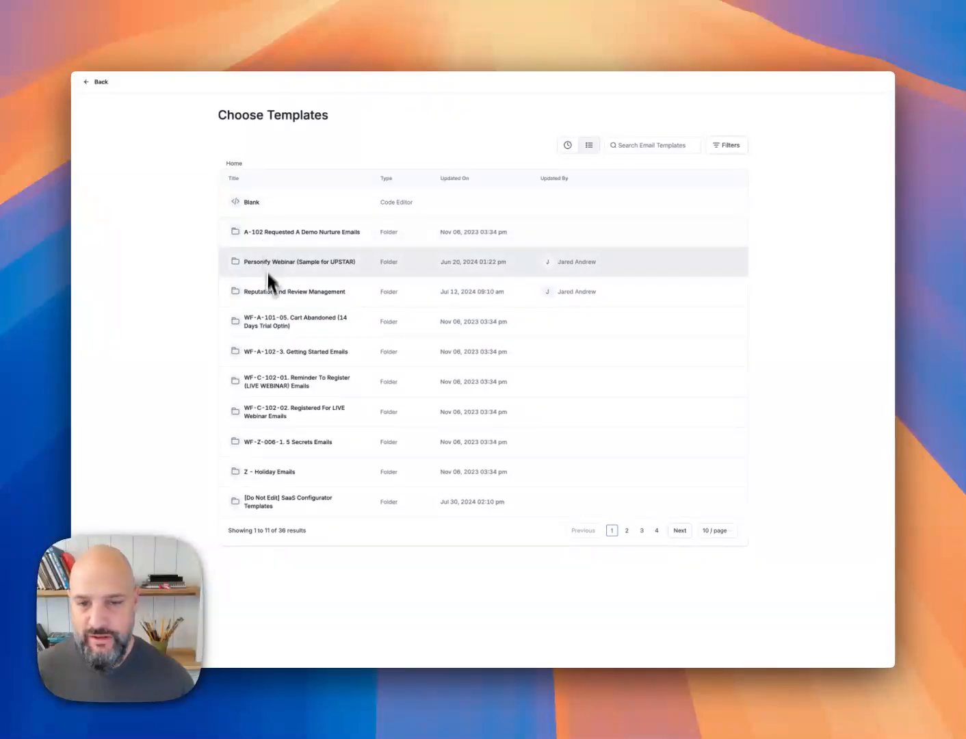
pyautogui.click(273, 208)
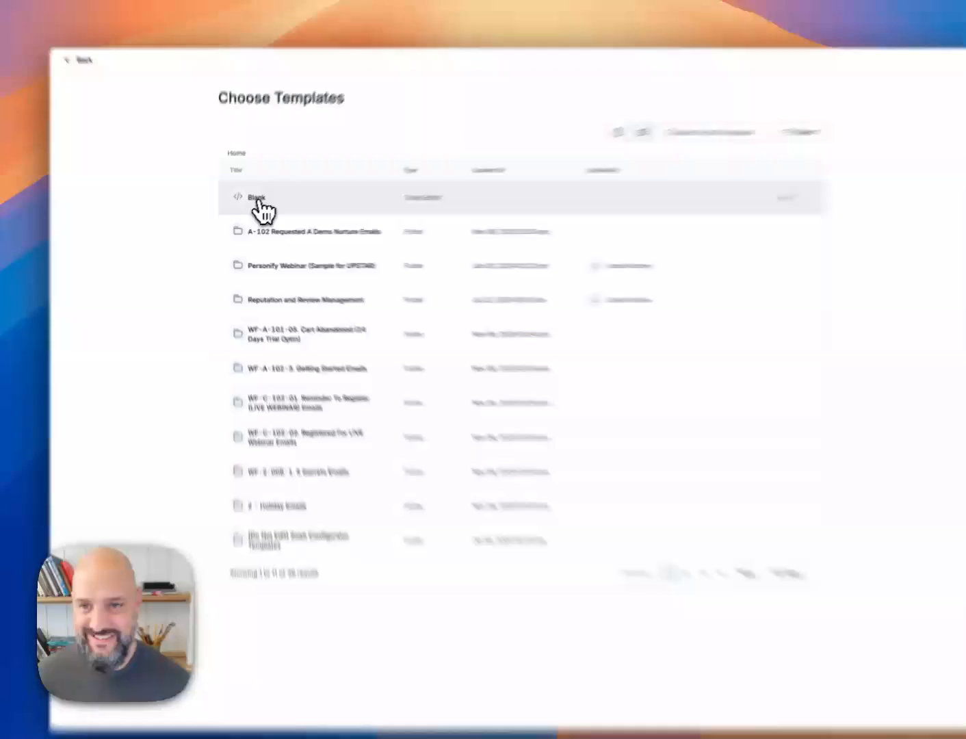
pyautogui.click(255, 203)
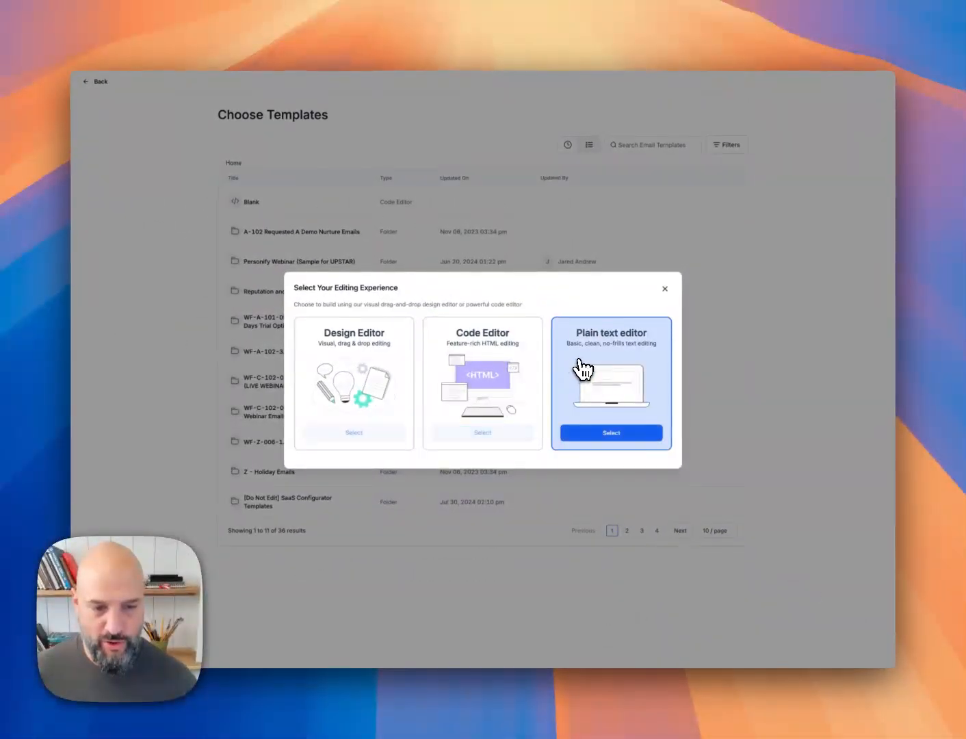
pyautogui.click(364, 434)
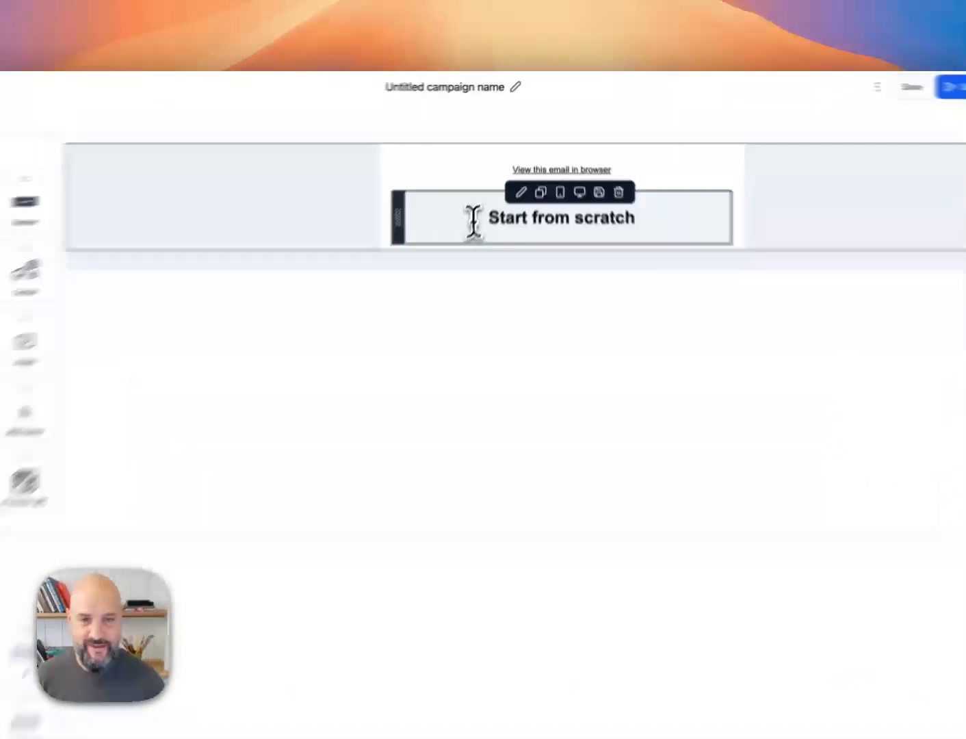
pyautogui.moveTo(505, 171); pyautogui.dragTo(605, 173)
pyautogui.moveTo(664, 280); pyautogui.dragTo(670, 281)
pyautogui.click(670, 281)
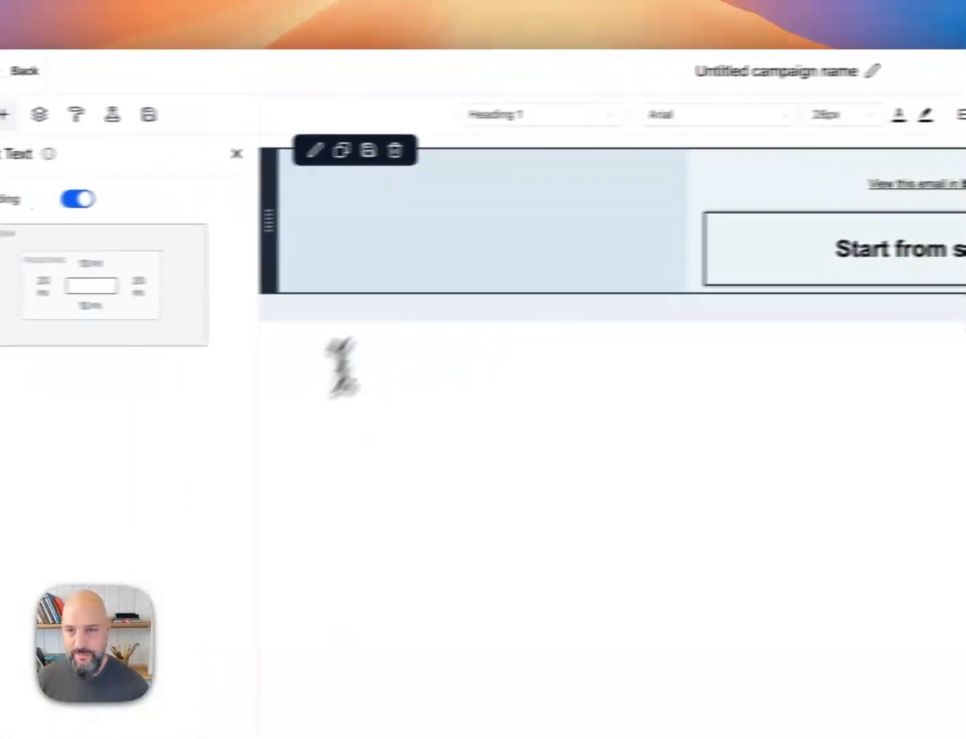
pyautogui.click(104, 134)
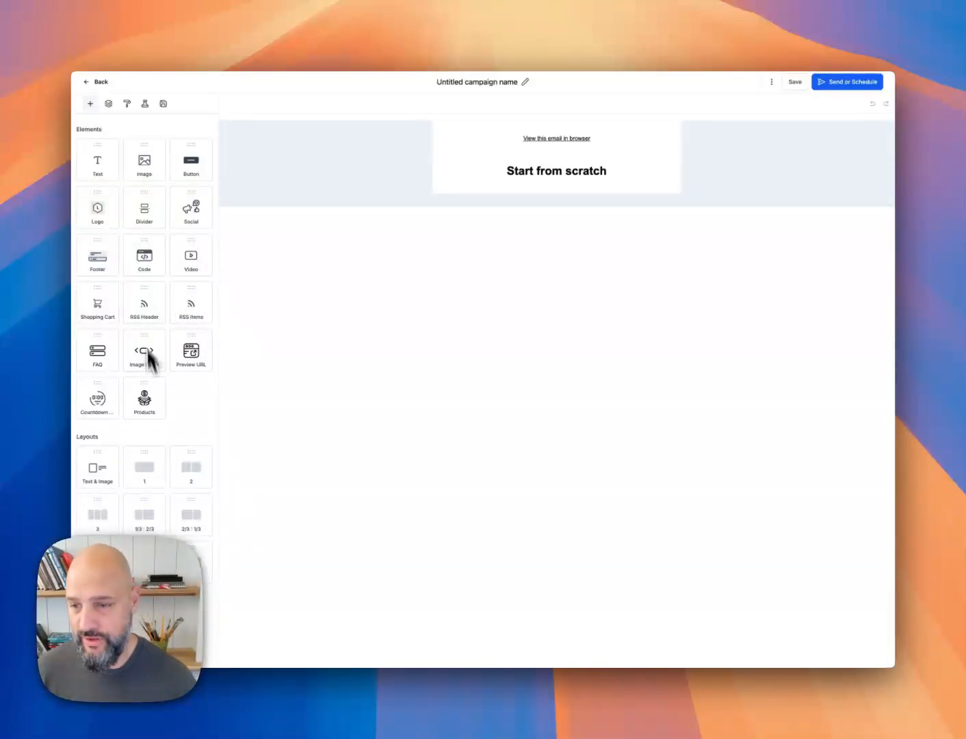
pyautogui.moveTo(98, 301); pyautogui.dragTo(480, 191)
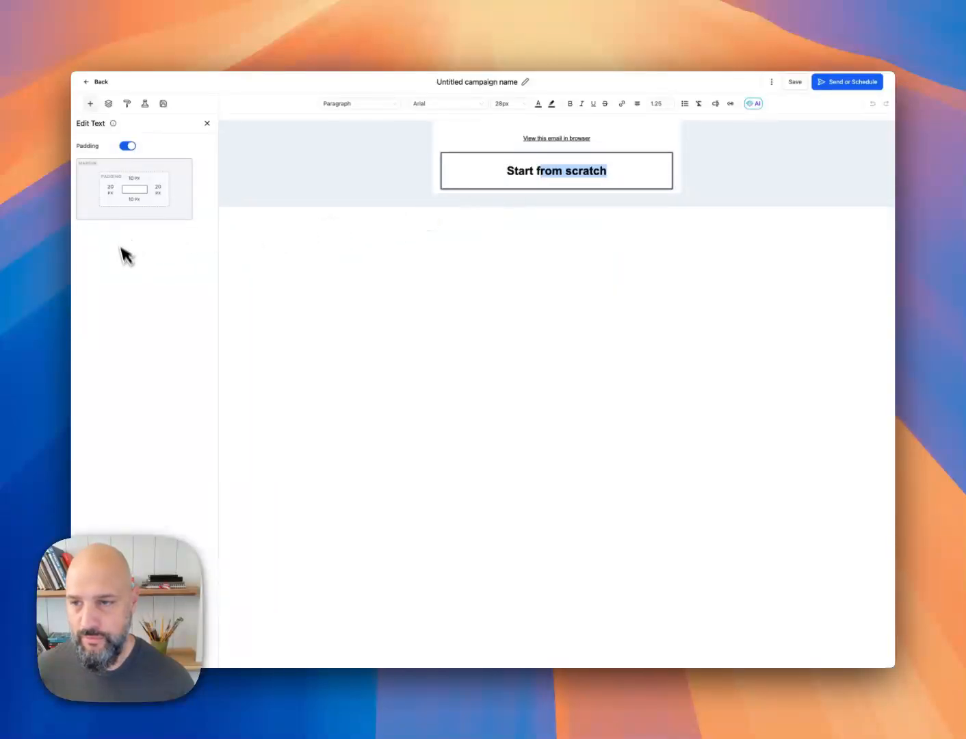
pyautogui.click(90, 104)
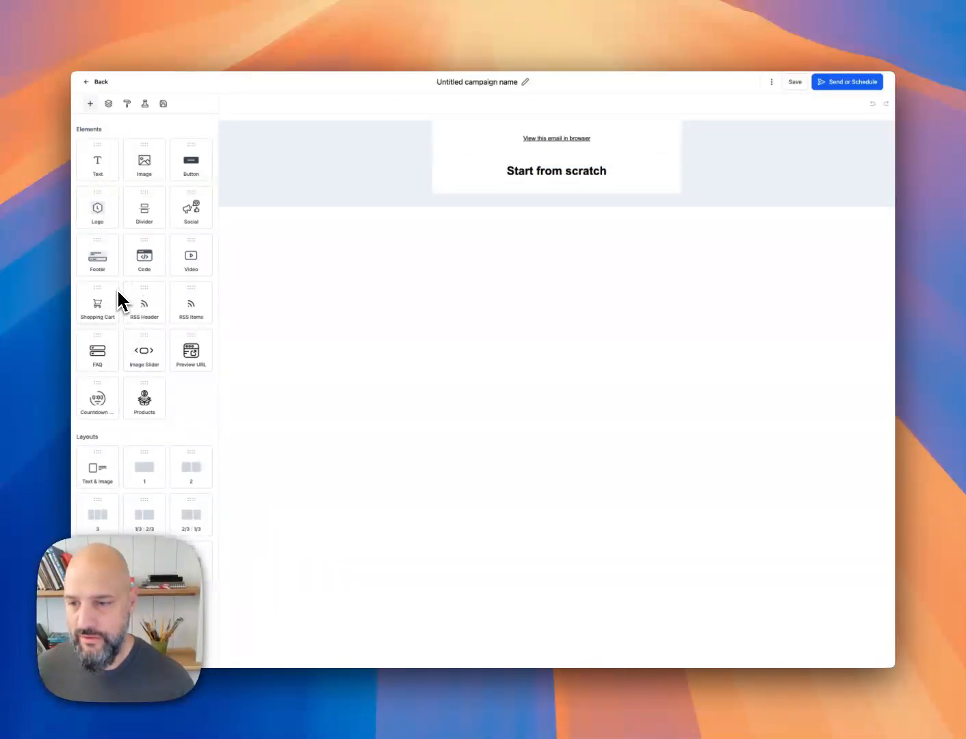
pyautogui.moveTo(117, 289); pyautogui.dragTo(595, 182)
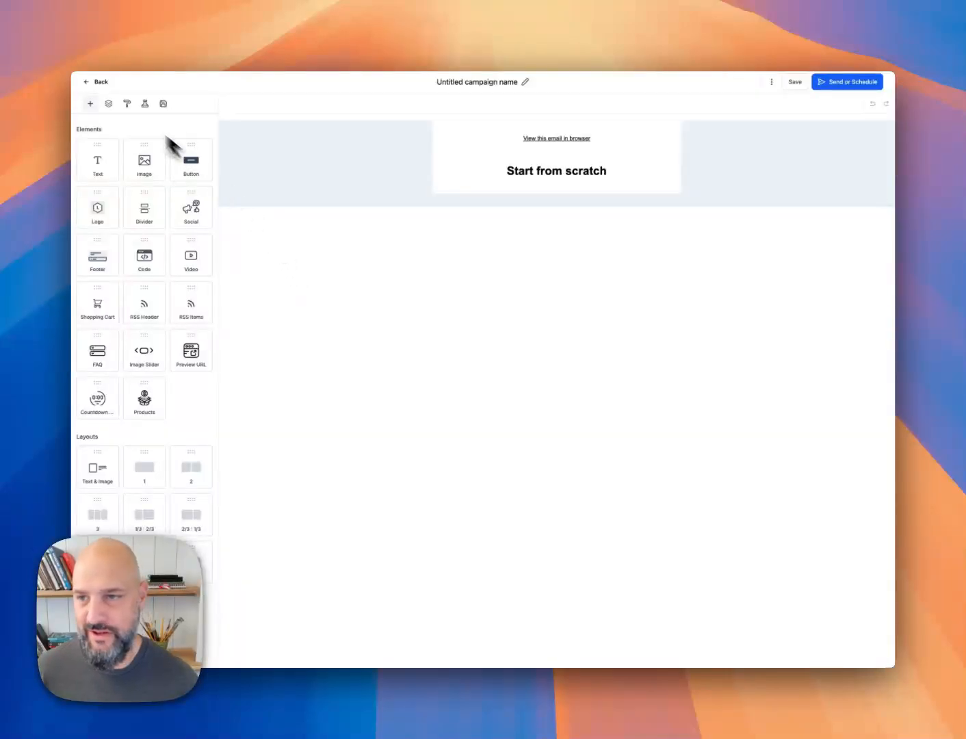
pyautogui.moveTo(100, 162); pyautogui.dragTo(27, 81)
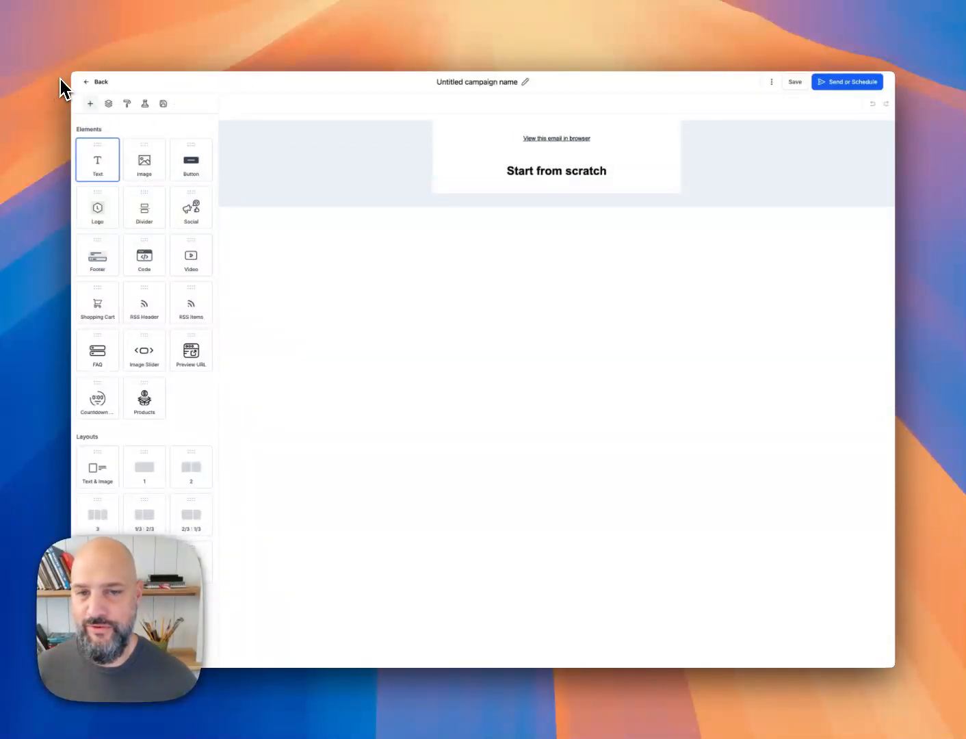
pyautogui.click(60, 79)
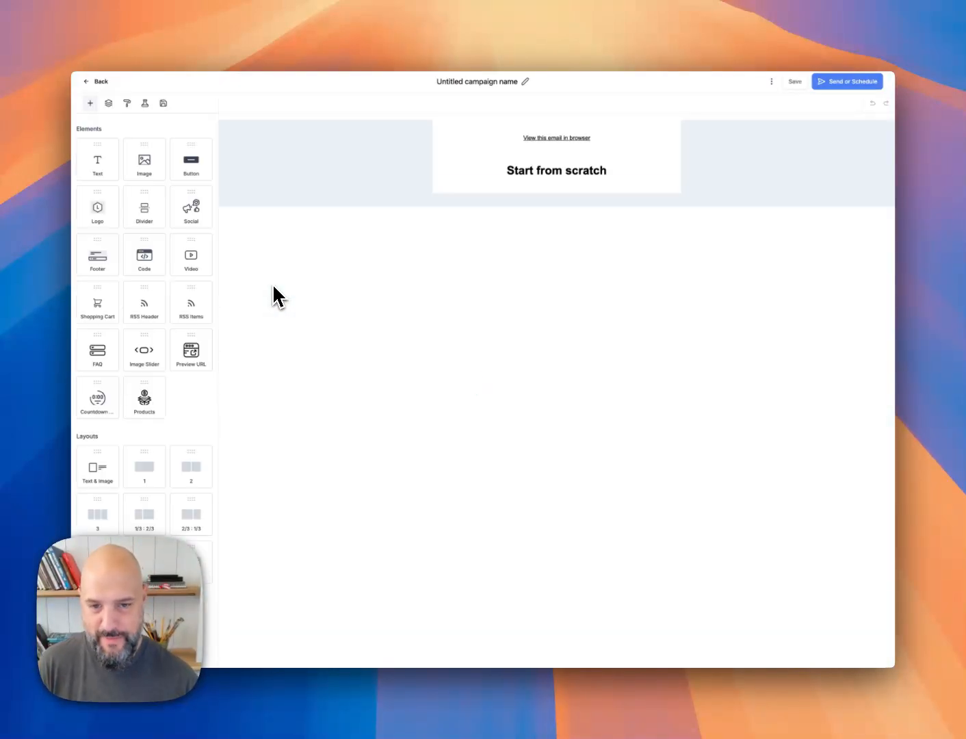
# Try out a Shopping Cart element and a Button element below the heading, deleting each one.
pyautogui.moveTo(97, 304); pyautogui.dragTo(572, 194)
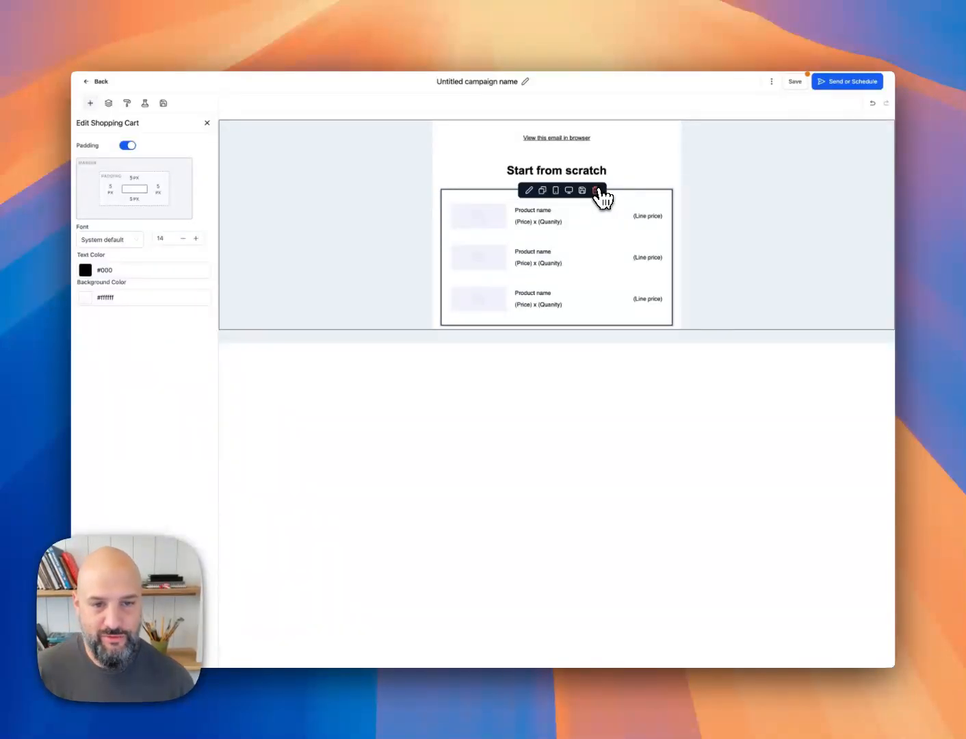
pyautogui.click(596, 191)
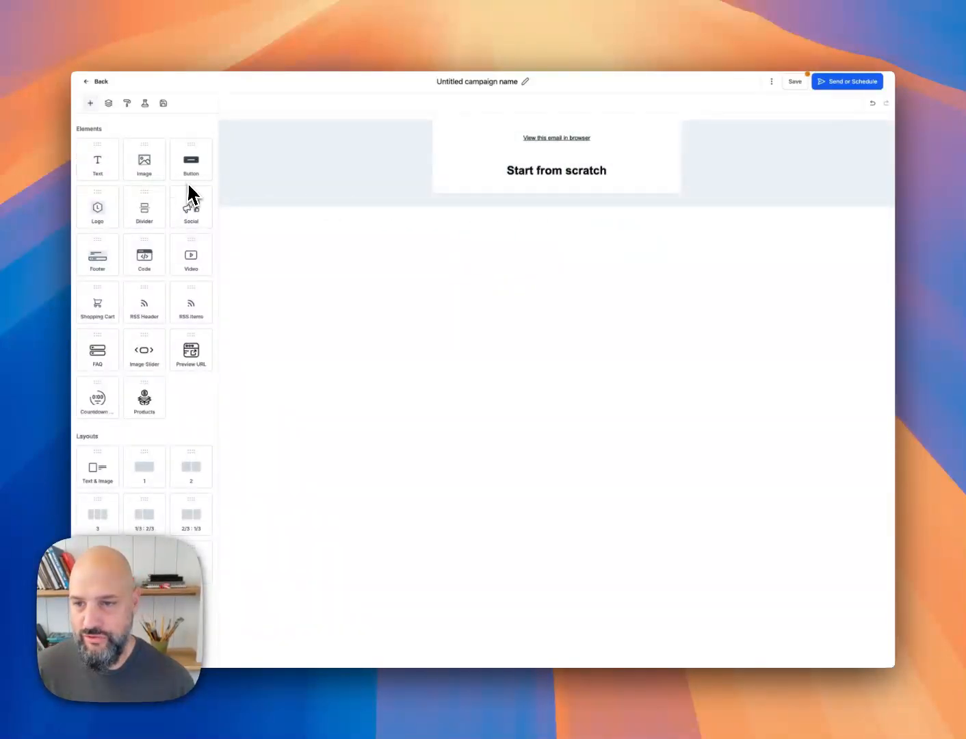
pyautogui.moveTo(195, 171); pyautogui.dragTo(575, 182)
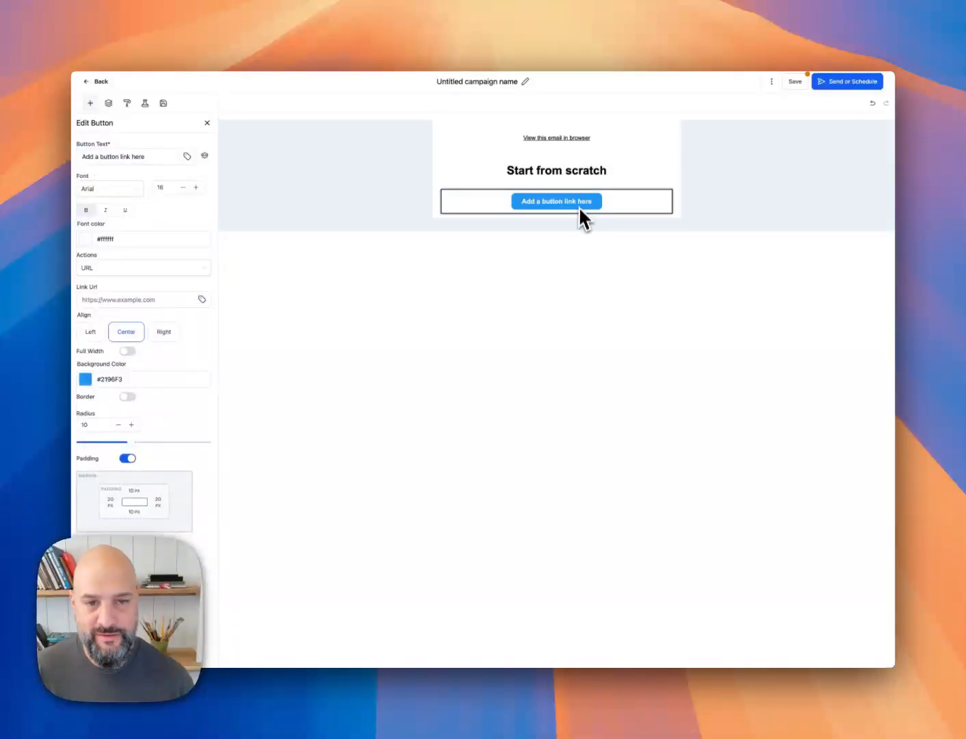
pyautogui.click(595, 191)
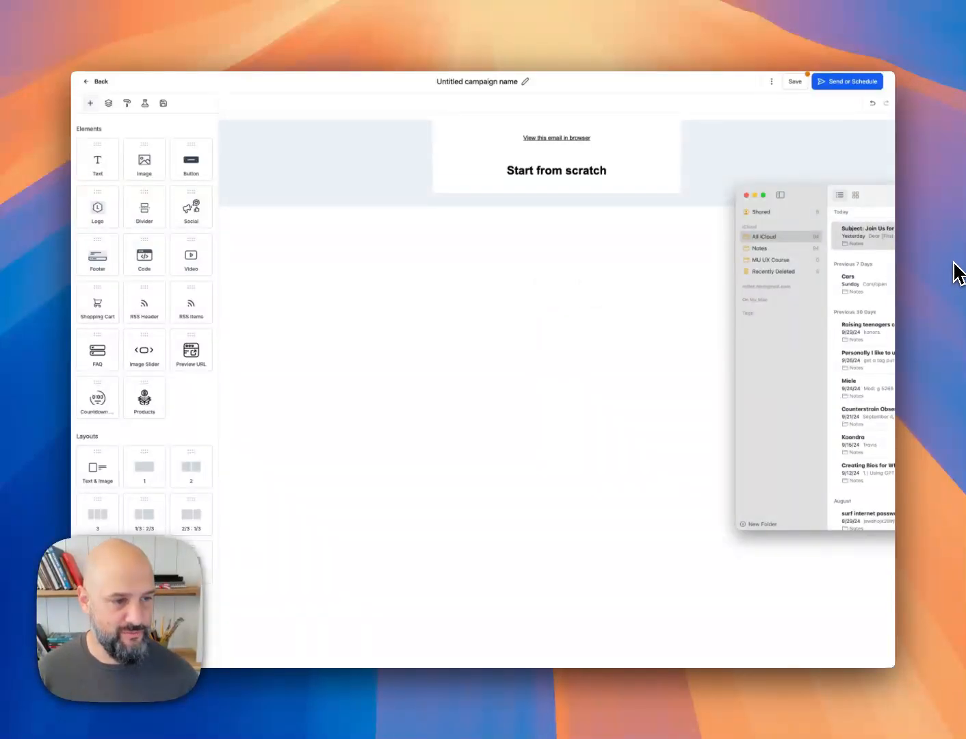
# Rename the campaign "Join Us for a Spooktacular Trunk 'R Treat Event!" using the subject line from Notes without its emojis.
pyautogui.moveTo(807, 207); pyautogui.dragTo(859, 225)
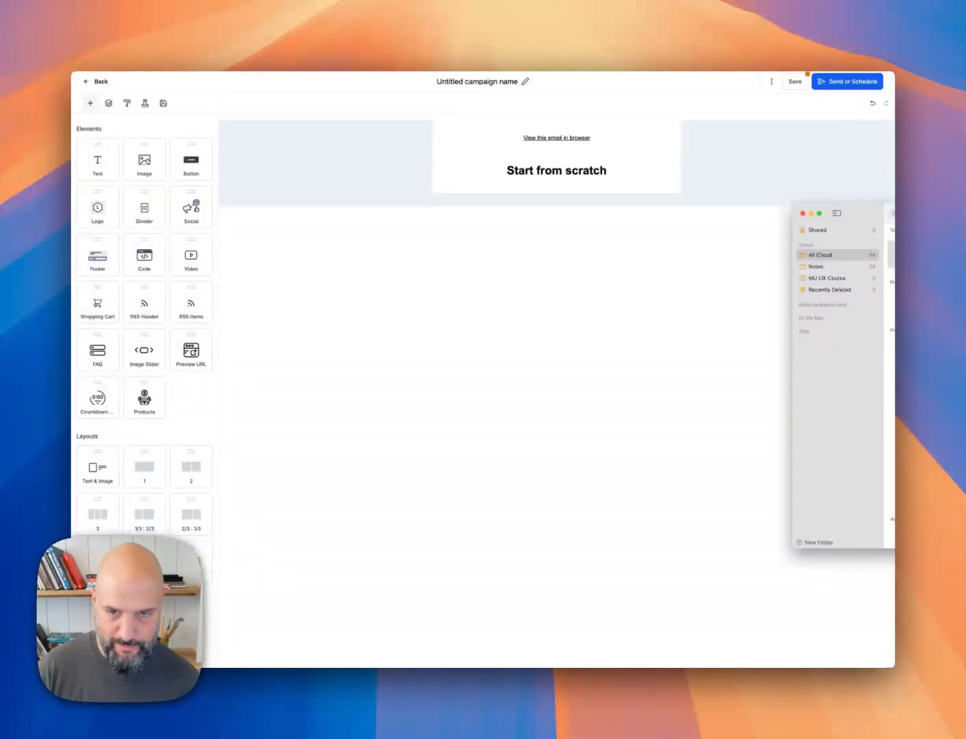
pyautogui.click(509, 83)
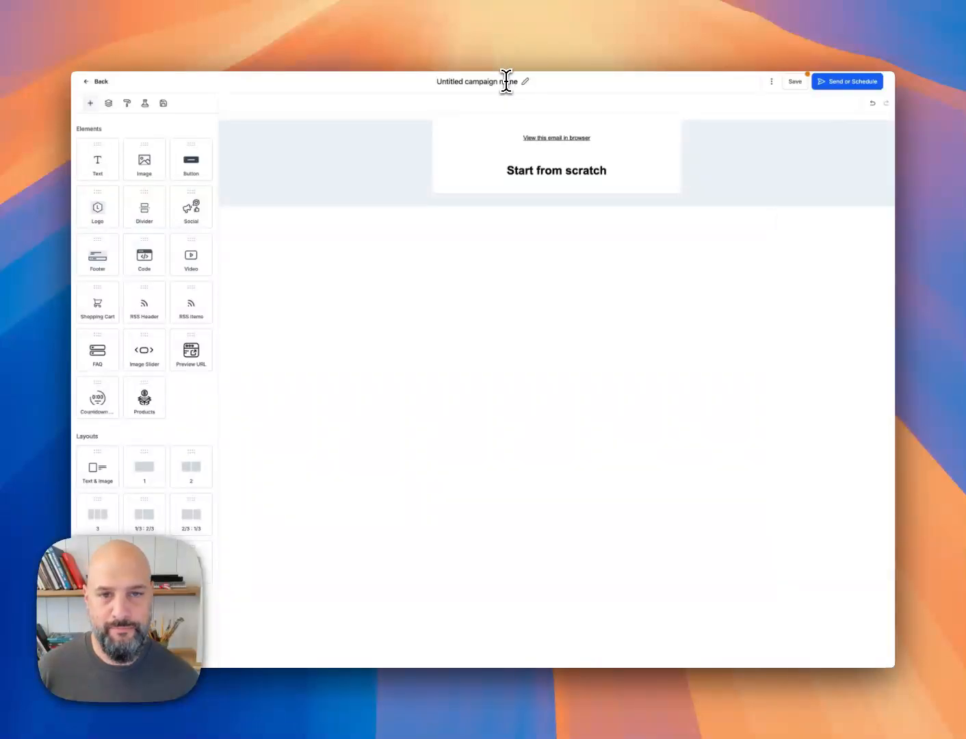
pyautogui.click(506, 81)
pyautogui.press('super+a')
pyautogui.write("Join Us for a Spooktacular Trunk 'R Treat Event! 🎃🏚")
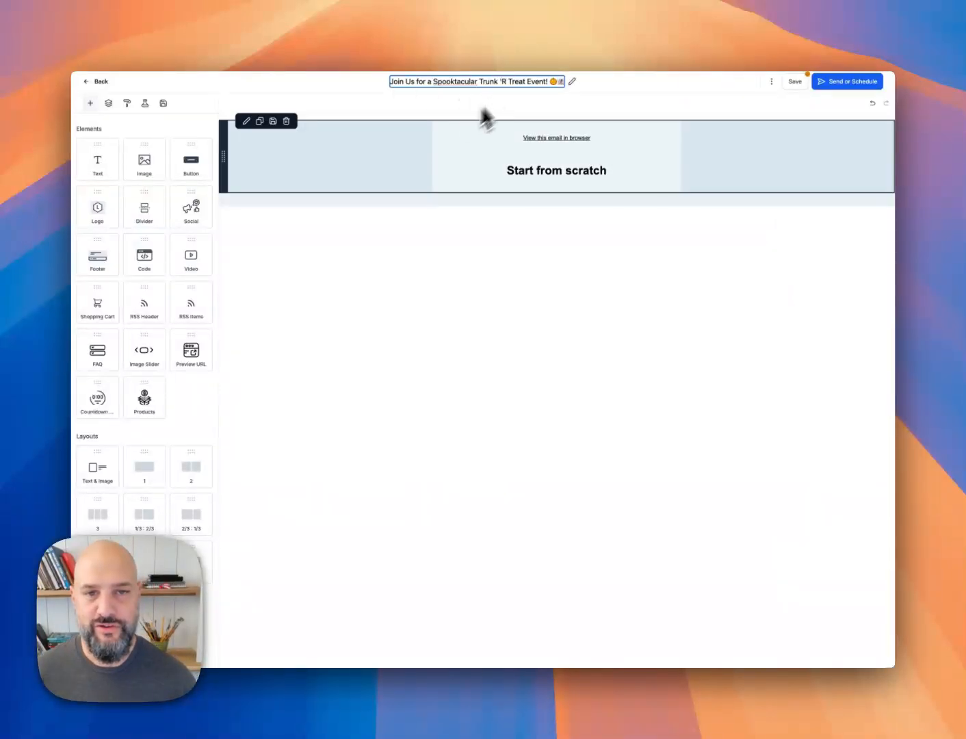
pyautogui.moveTo(412, 81); pyautogui.dragTo(602, 92)
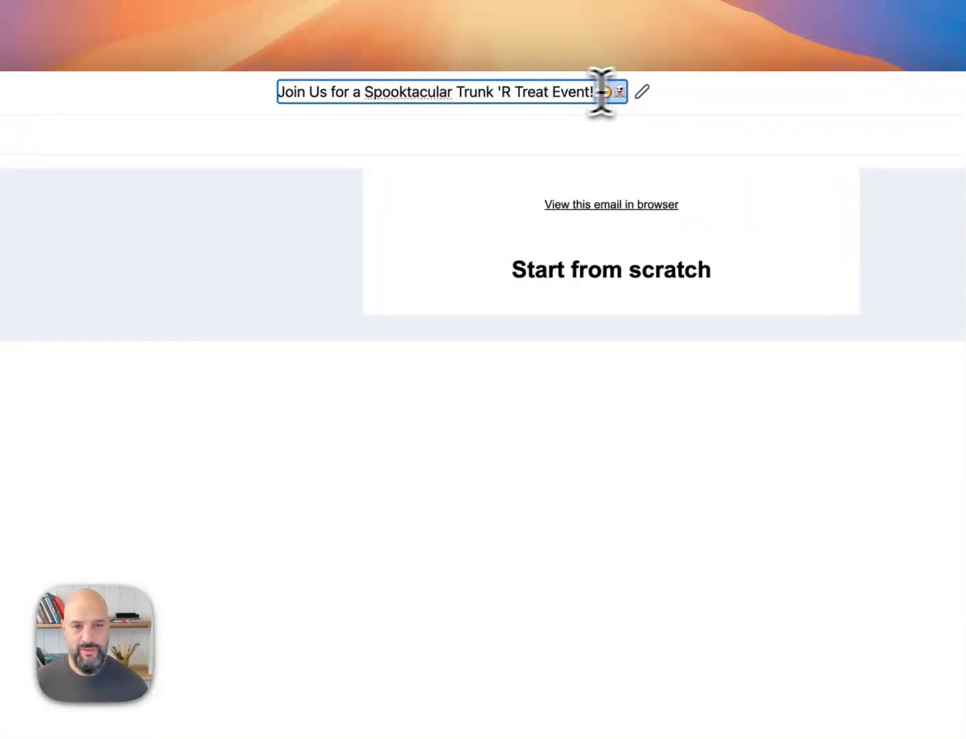
pyautogui.press('BackSpace')
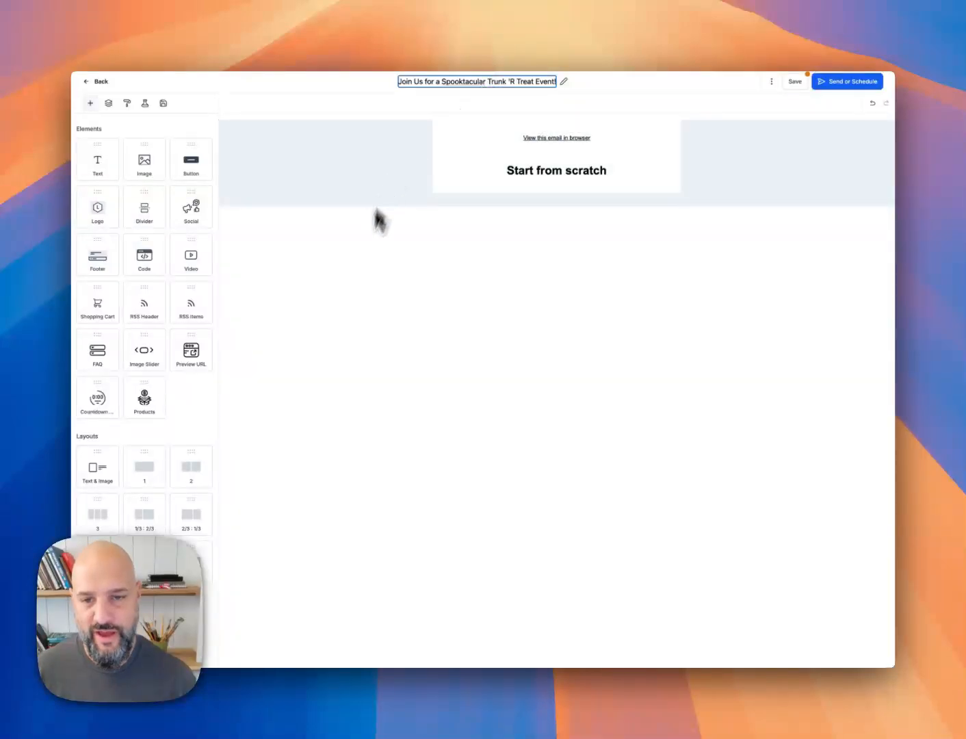
pyautogui.click(383, 266)
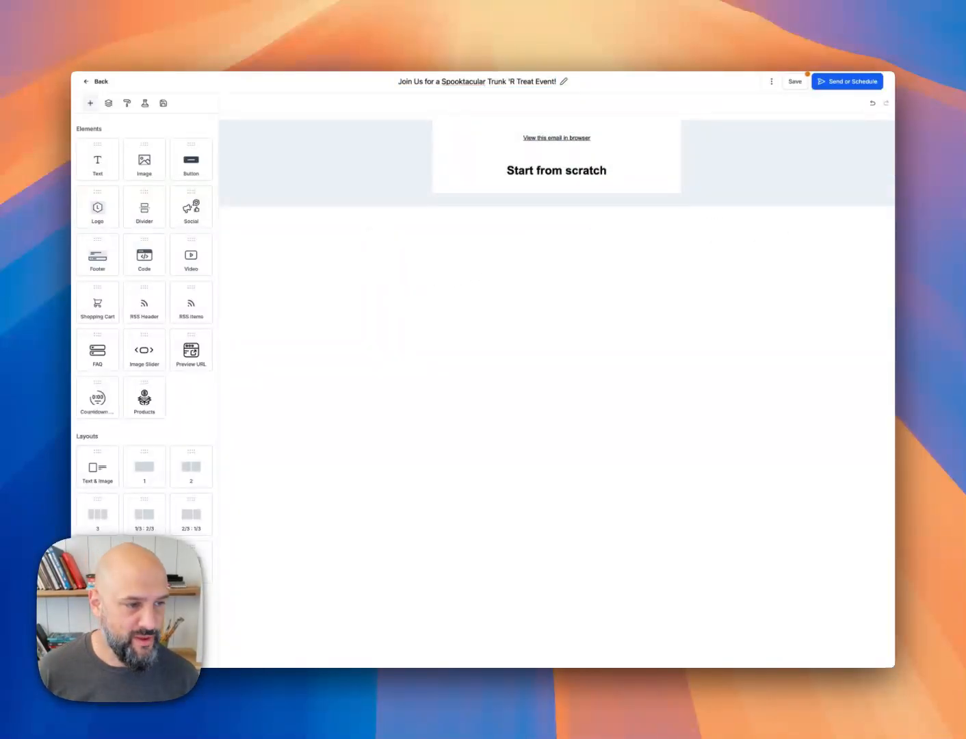
# Copy the Halloween Trunk 'R Treat invitation text from Notes and paste it below the "Start from scratch" heading.
pyautogui.press('super+Tab')
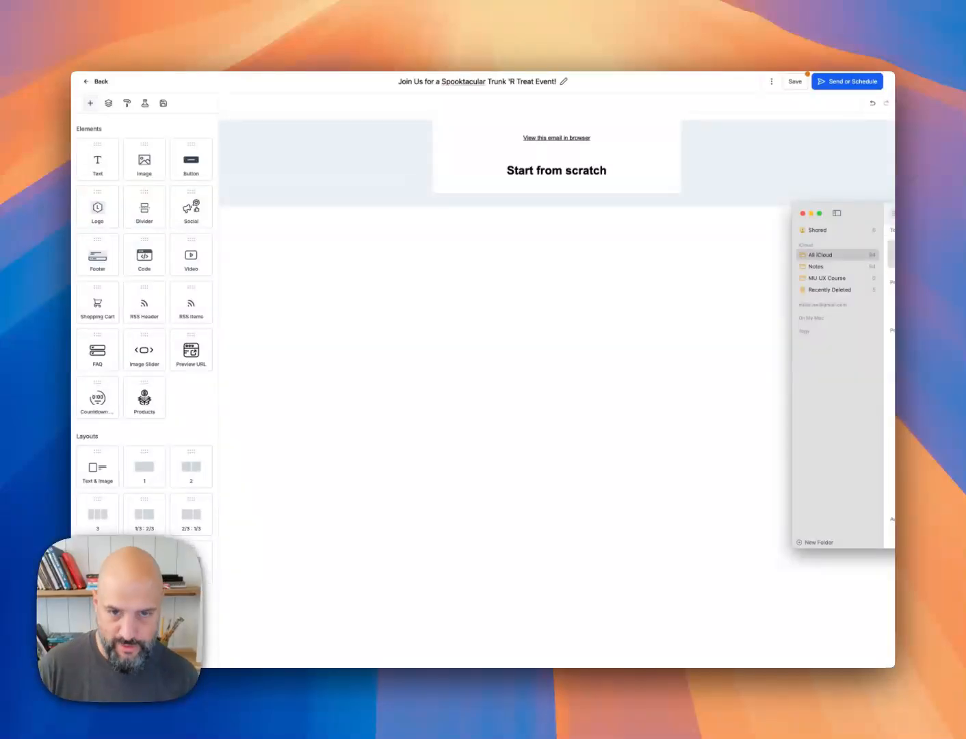
pyautogui.click(572, 180)
pyautogui.click(613, 170)
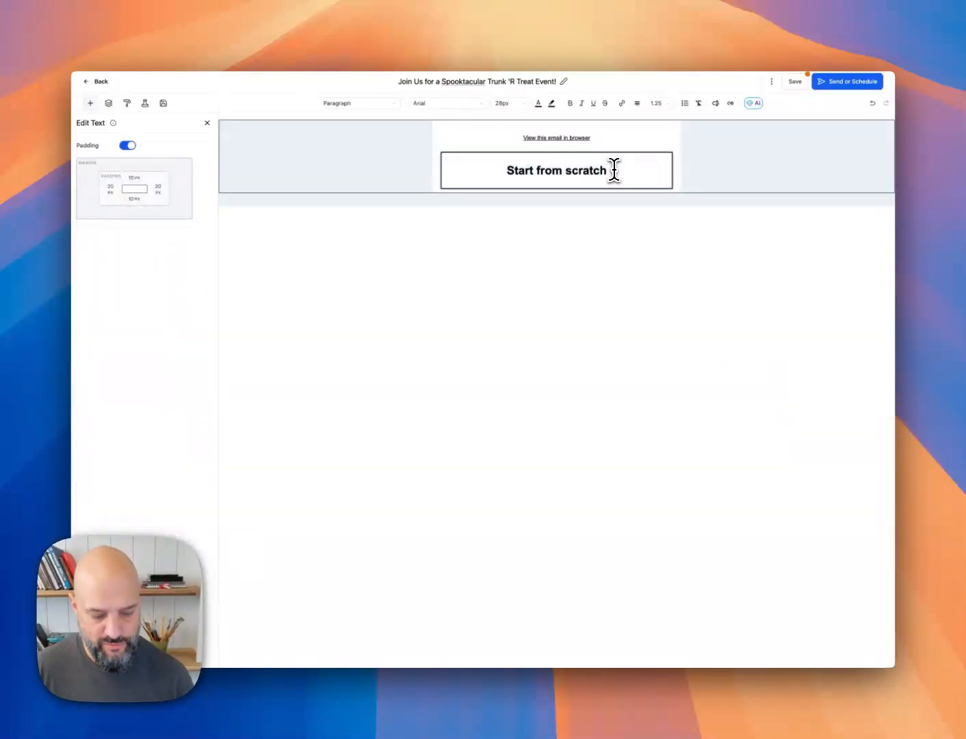
pyautogui.press('Return')
pyautogui.write("Dear [First Name], Get ready for a fang-tastic time at our Halloween Trunk 'R Treat Event! We're inviting you and your family to join us for a fun-filled evening of spooky trunks, sweet treats, and Halloween fun in the parking lot of Personify!  📅 Date: Wednesday, October 30th ⏰ Time: 6pm  Dress up in your favorite costume and explore a parking lot full of decorated trunks, each offering a spooky surprise and delicious treats. It's a safe, family-friendly event perfect for all ages!  Highlights of the evening include: Decorated Cars & Trucks full of Halloween spirit! Candy & Treats galore for the kiddos (and maybe adults too)! Costume Parade – show off your best Halloween attire! Fun Activities for everyone to enjoy.  We'd love to see you there for a night of Halloween magic. Bring your friends, family, and neighbors – the more, the merrier (or spookier)! 🎃  RSVP today to secure your spot at this free community event: [RSVP Link] We can't wait to celebrate with you!  Boo-tifully yours, [Your Name] [Your Business Name] [Contact Information] [Website]")
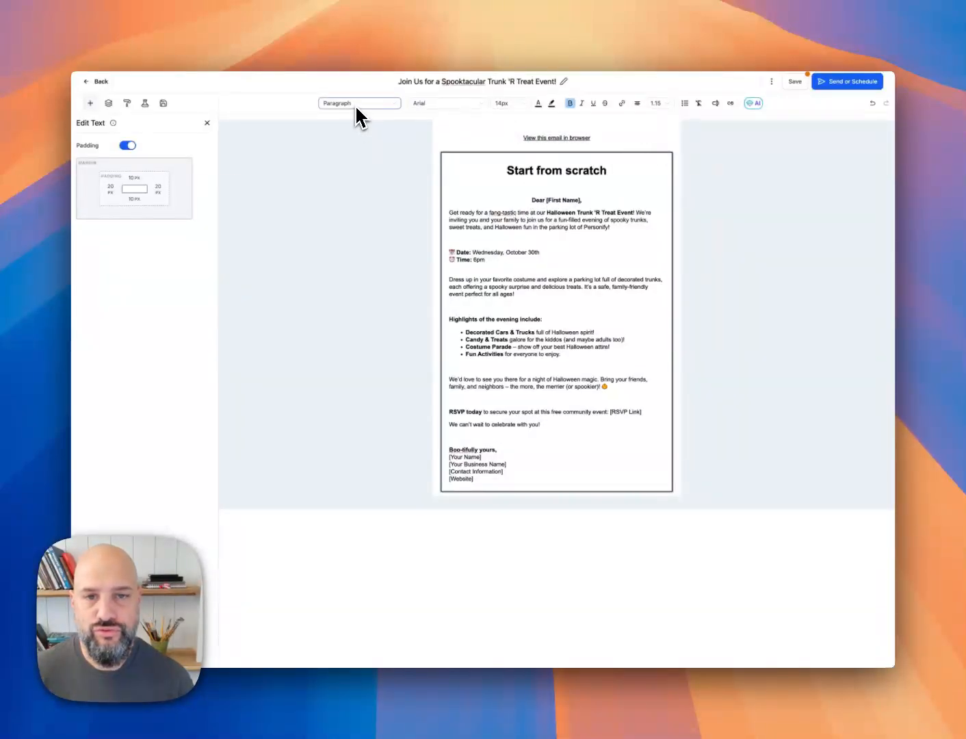
# Delete the "Start from scratch" heading and its leftover line above the greeting.
pyautogui.click(515, 172)
pyautogui.tripleClick(605, 171)
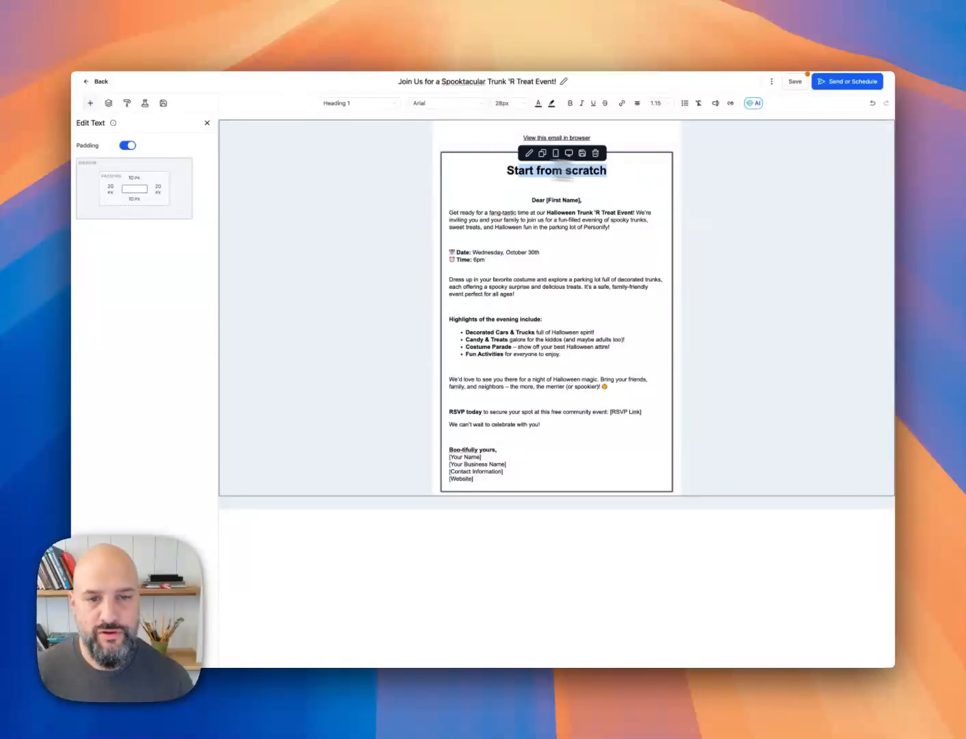
pyautogui.press('BackSpace')
pyautogui.press('BackSpace')
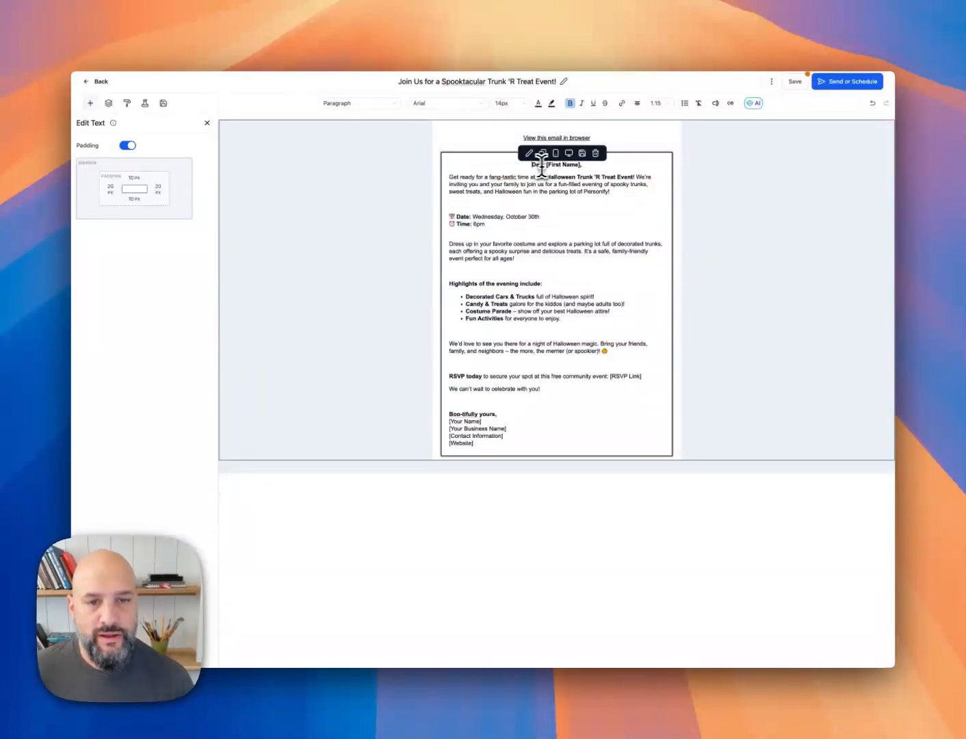
# Left-align the "Dear [First Name]," greeting and insert a blank line between it and the first paragraph.
pyautogui.moveTo(529, 166); pyautogui.dragTo(605, 175)
pyautogui.click(637, 104)
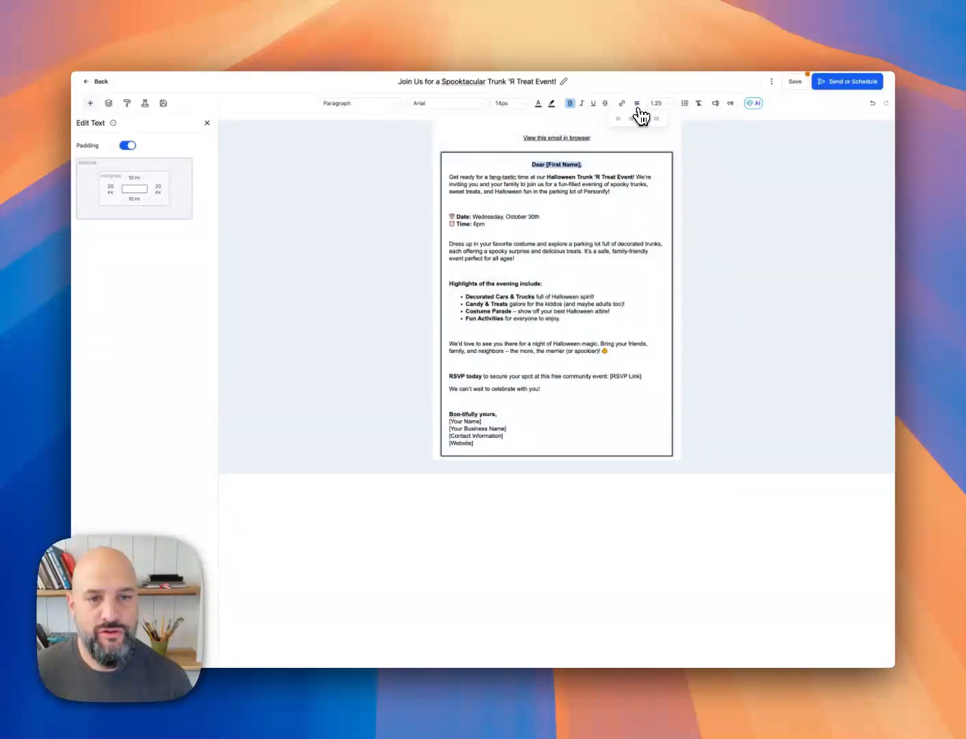
pyautogui.click(619, 121)
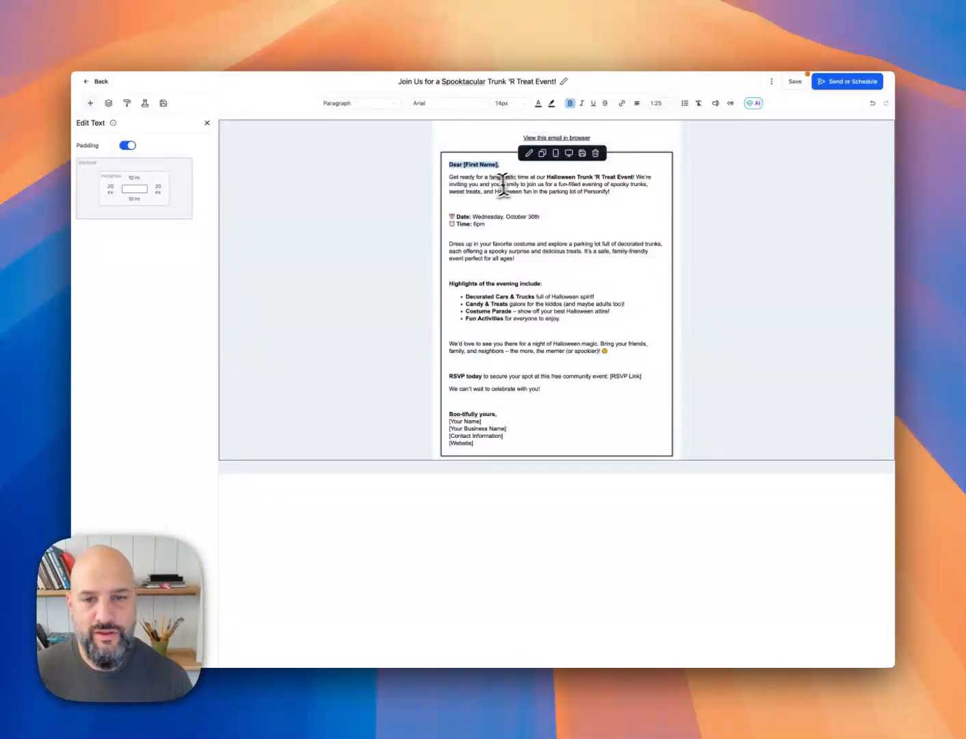
pyautogui.click(451, 179)
pyautogui.press('Return')
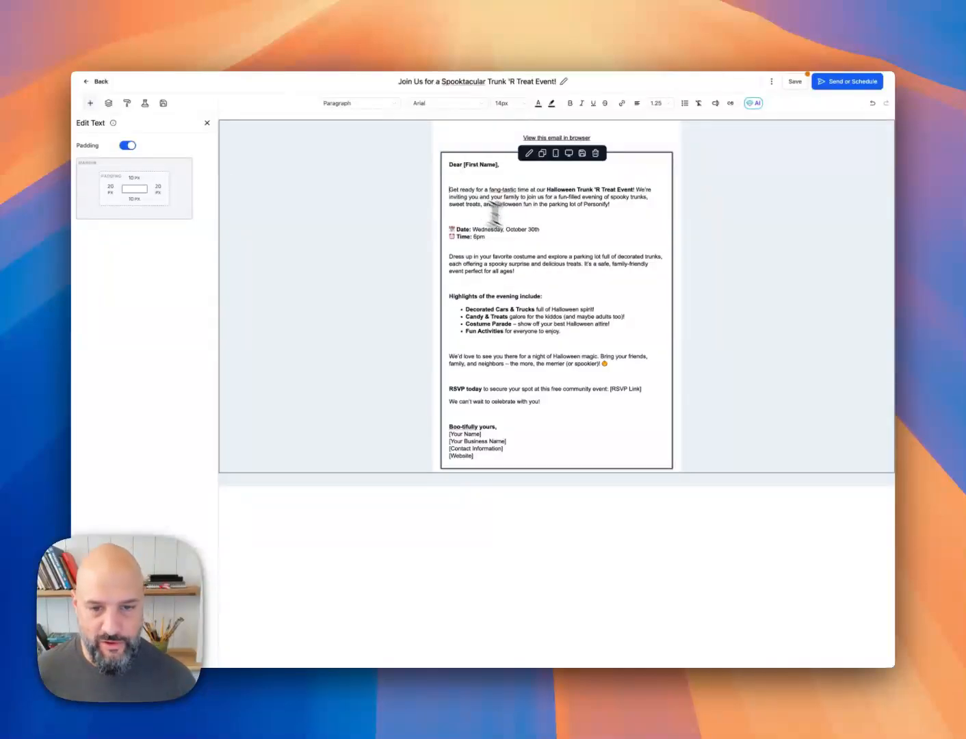
# Replace the [First Name] placeholder in the greeting with the {{contact.first_name}} merge field copied from another app.
pyautogui.click(537, 235)
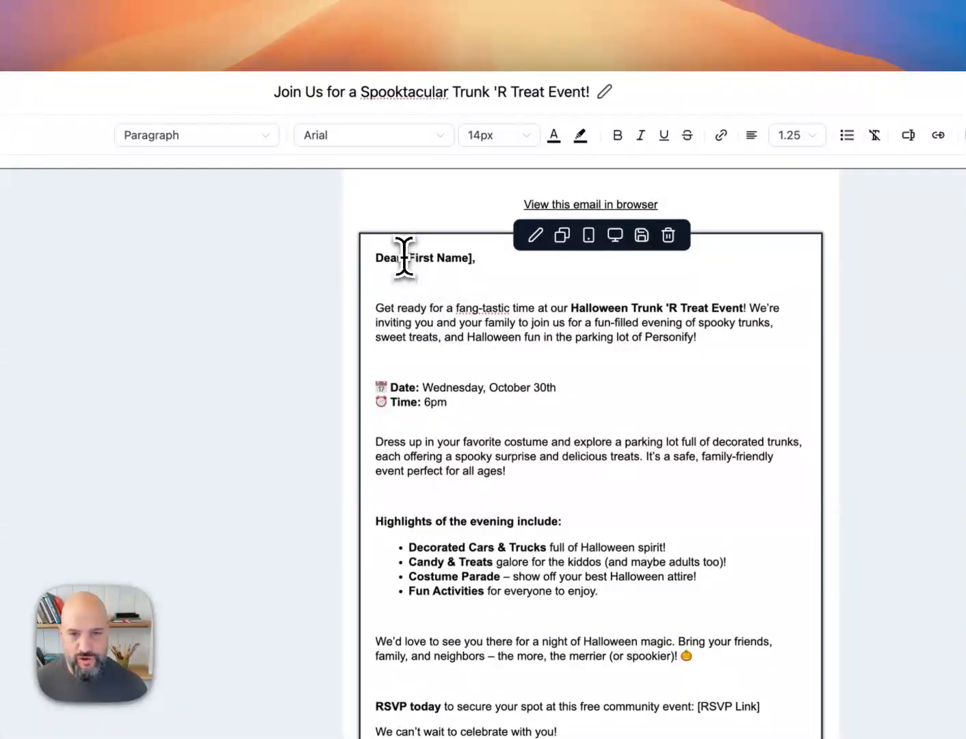
pyautogui.moveTo(405, 257); pyautogui.dragTo(476, 258)
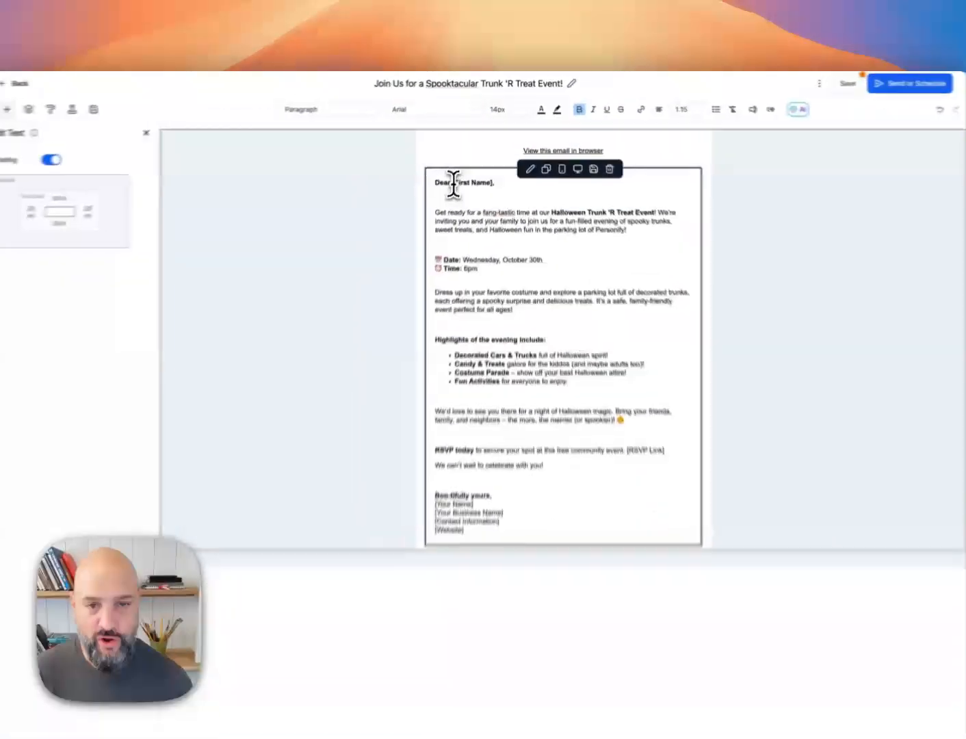
pyautogui.moveTo(454, 183); pyautogui.dragTo(493, 184)
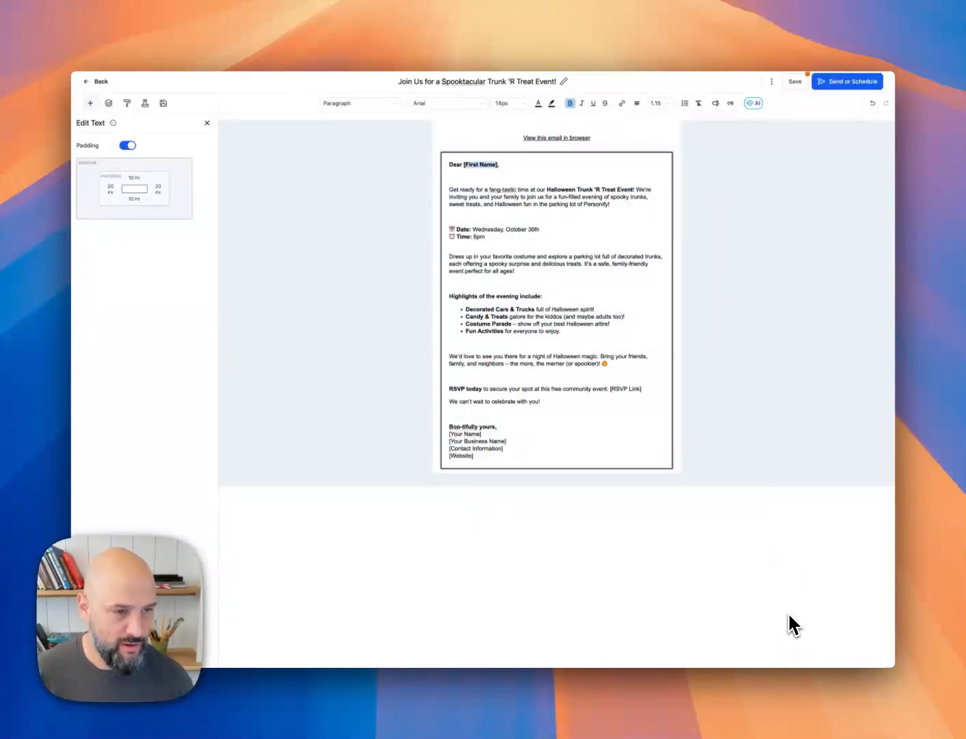
pyautogui.press('super+Tab')
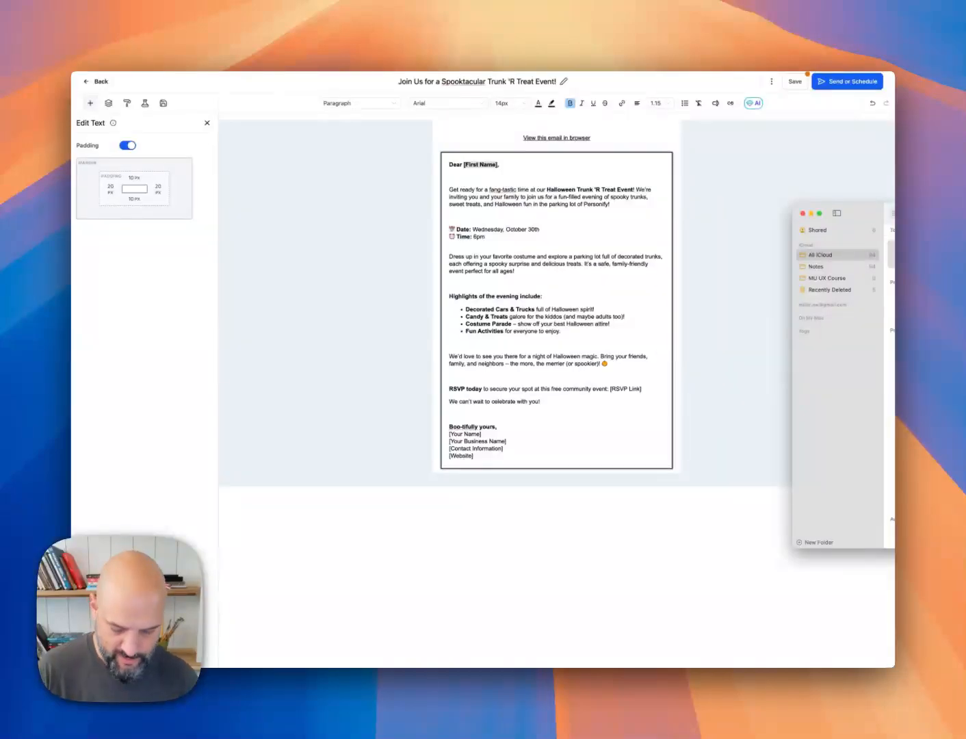
pyautogui.click(495, 155)
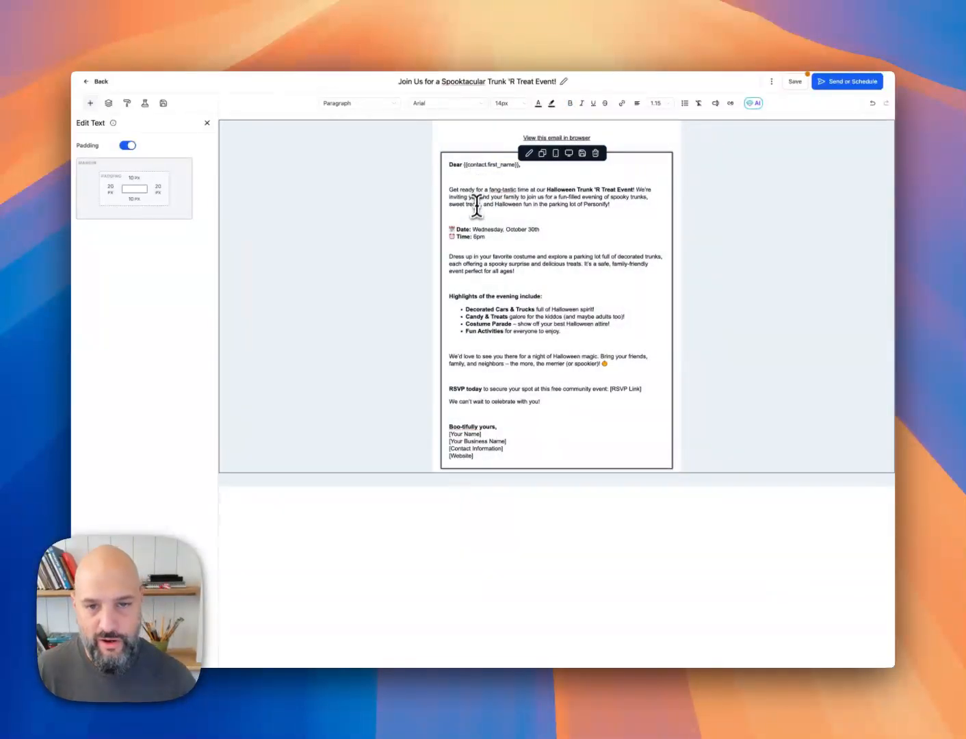
# Make the {{contact.first_name}} merge field in the greeting bold.
pyautogui.moveTo(463, 165); pyautogui.dragTo(518, 165)
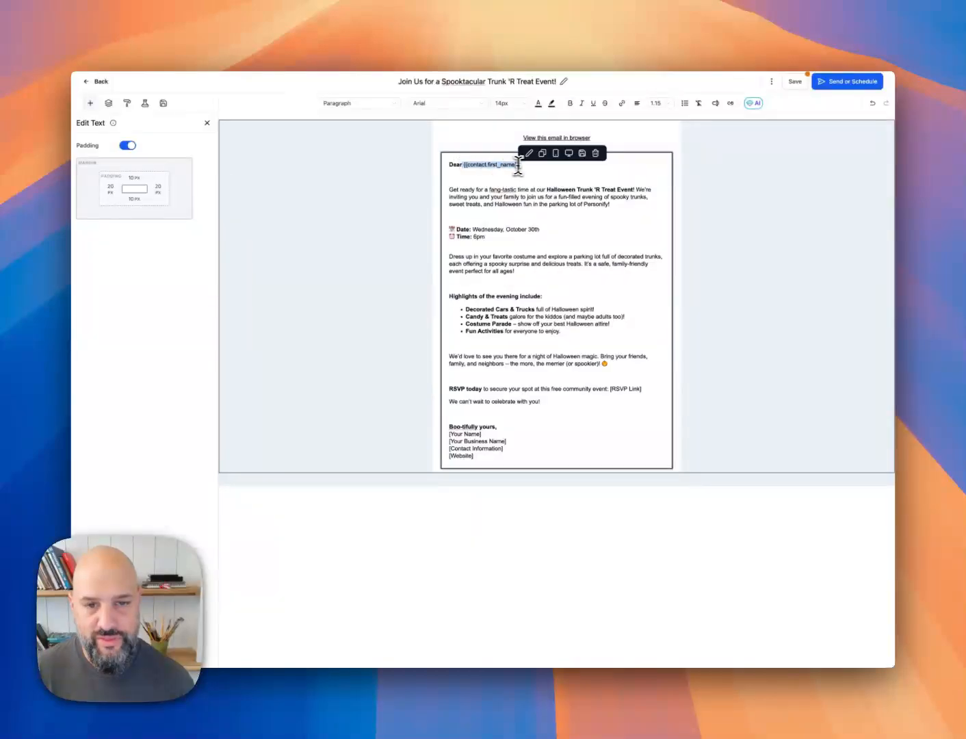
pyautogui.press('super+b')
pyautogui.click(514, 195)
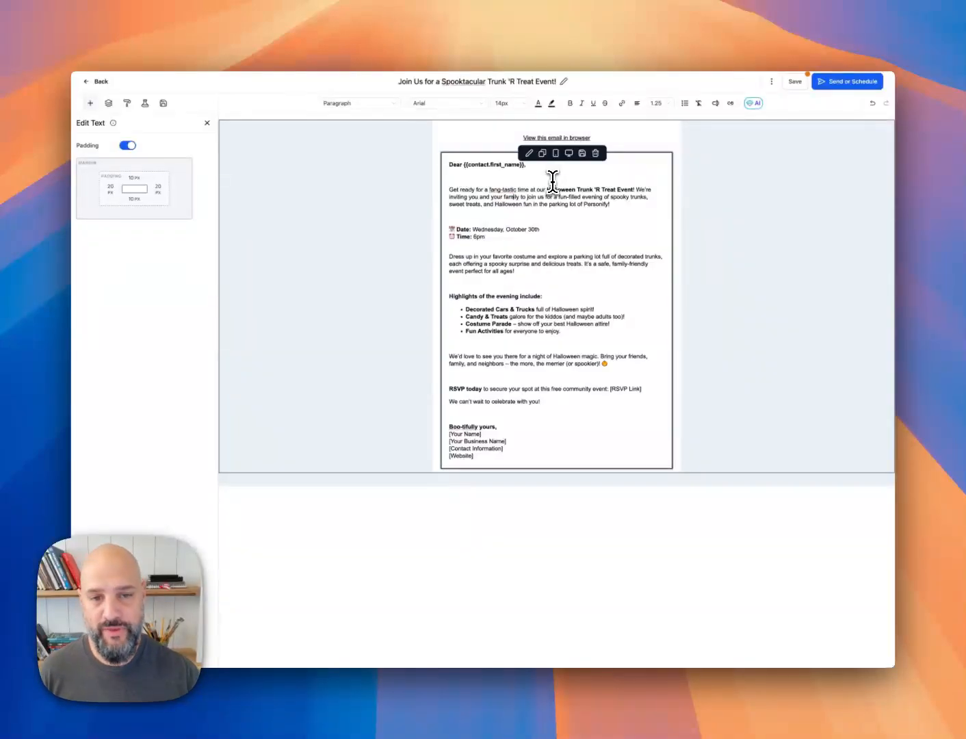
pyautogui.moveTo(490, 164); pyautogui.dragTo(512, 168)
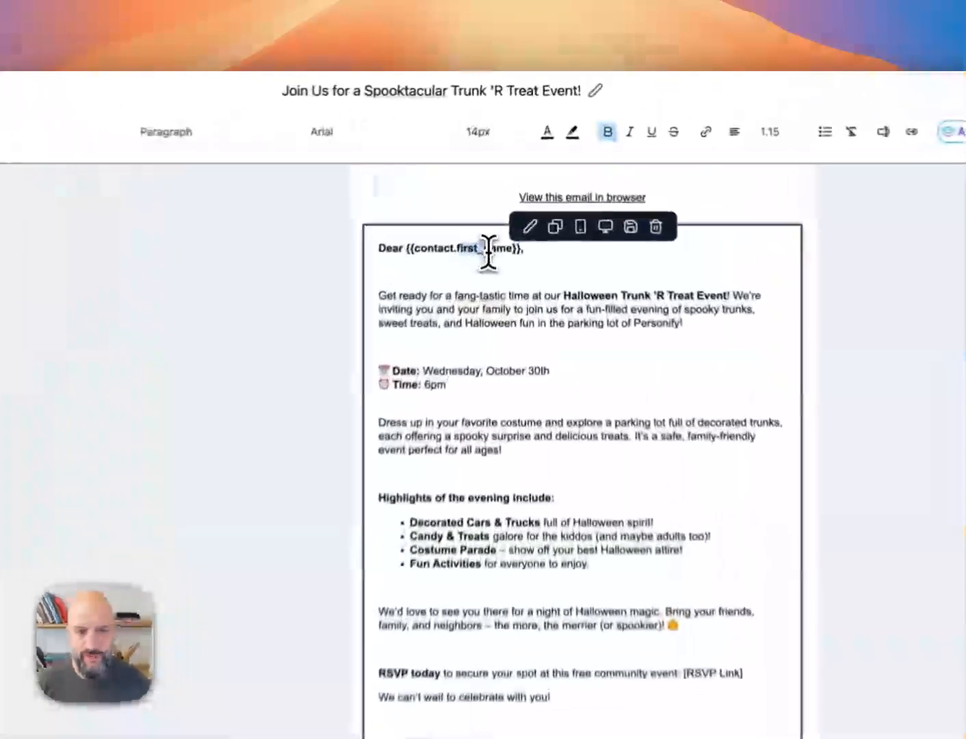
pyautogui.click(503, 262)
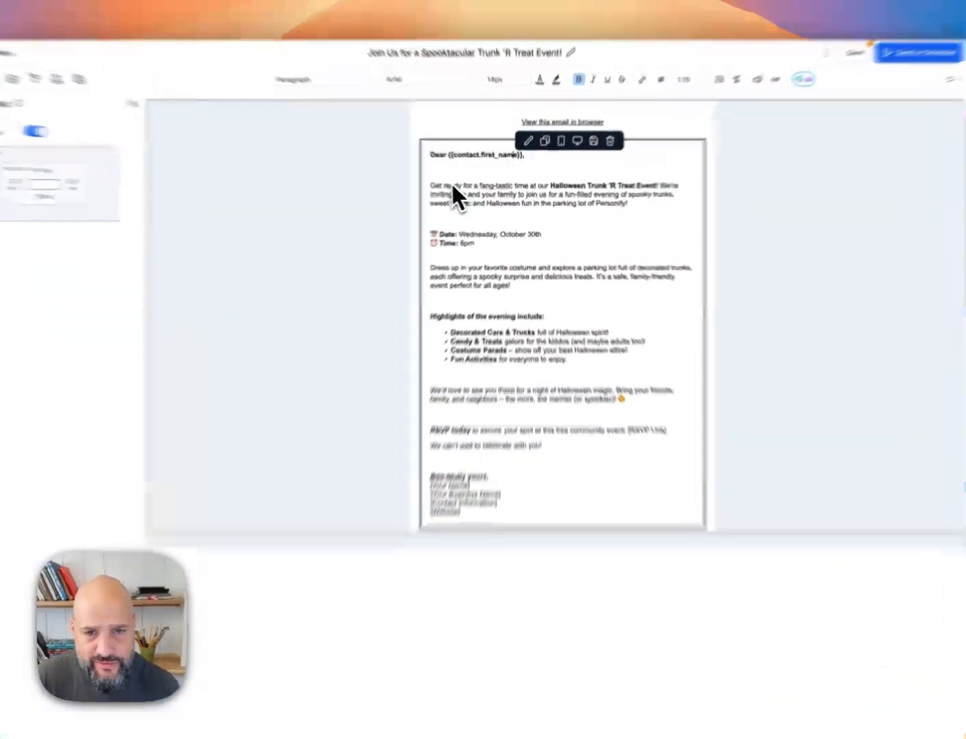
pyautogui.moveTo(449, 189); pyautogui.dragTo(546, 296)
pyautogui.moveTo(561, 385); pyautogui.dragTo(570, 484)
pyautogui.click(555, 538)
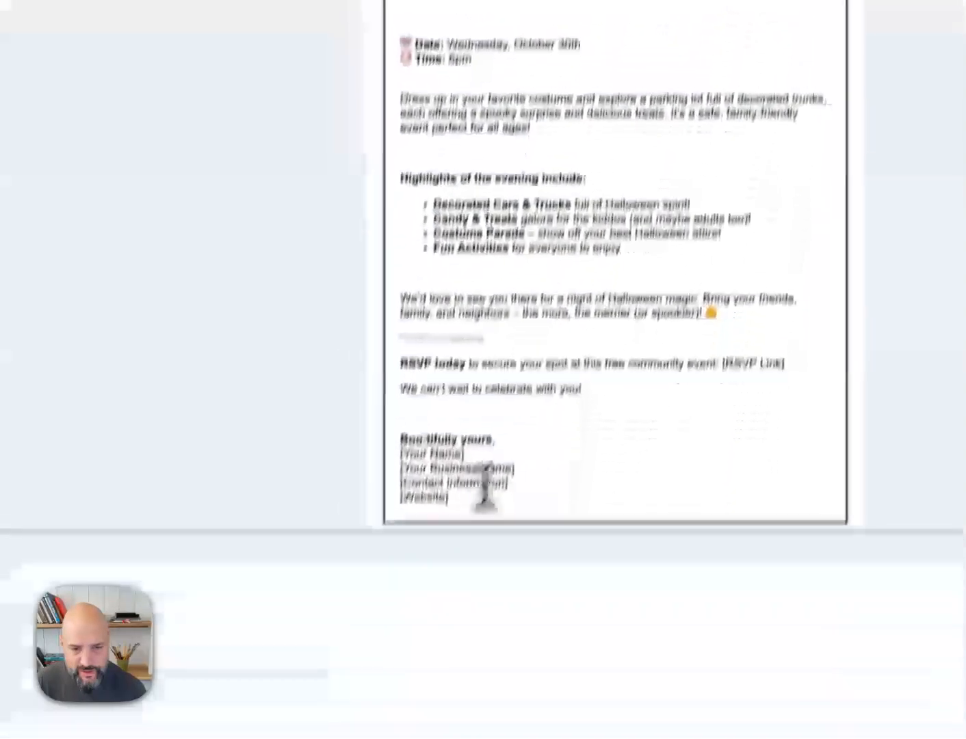
# Replace the signature's [Your Name] and [Your Business Name] placeholders with the {{user.name}} and {{location.name}} merge fields copied from another app.
pyautogui.click(442, 662)
pyautogui.moveTo(476, 388); pyautogui.dragTo(414, 391)
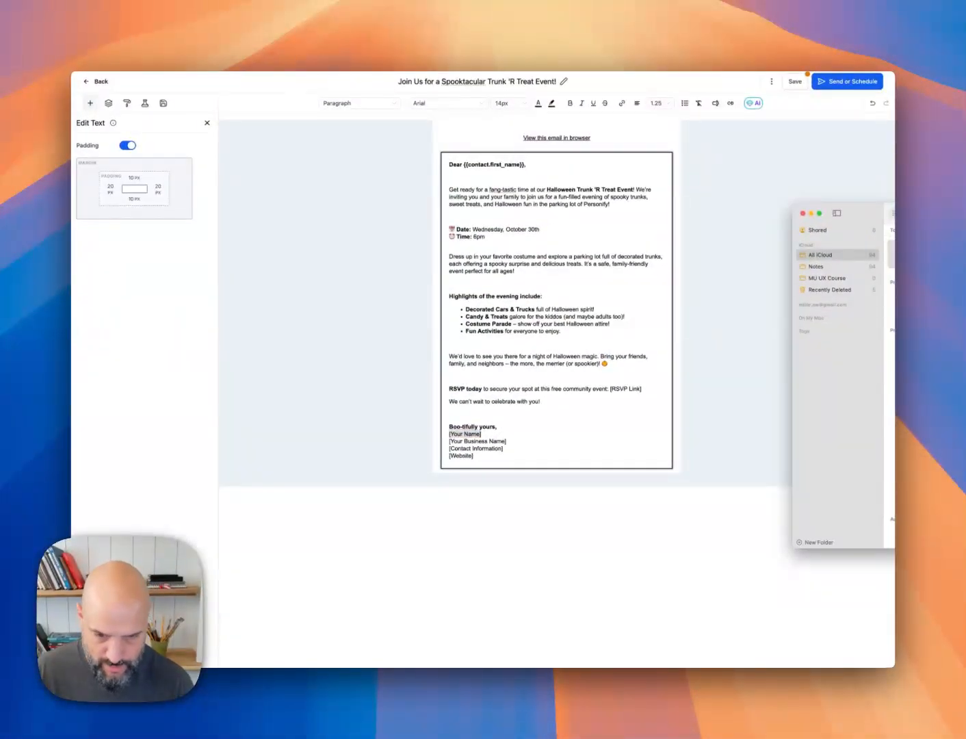
pyautogui.click(632, 480)
pyautogui.write('{{user.name}}')
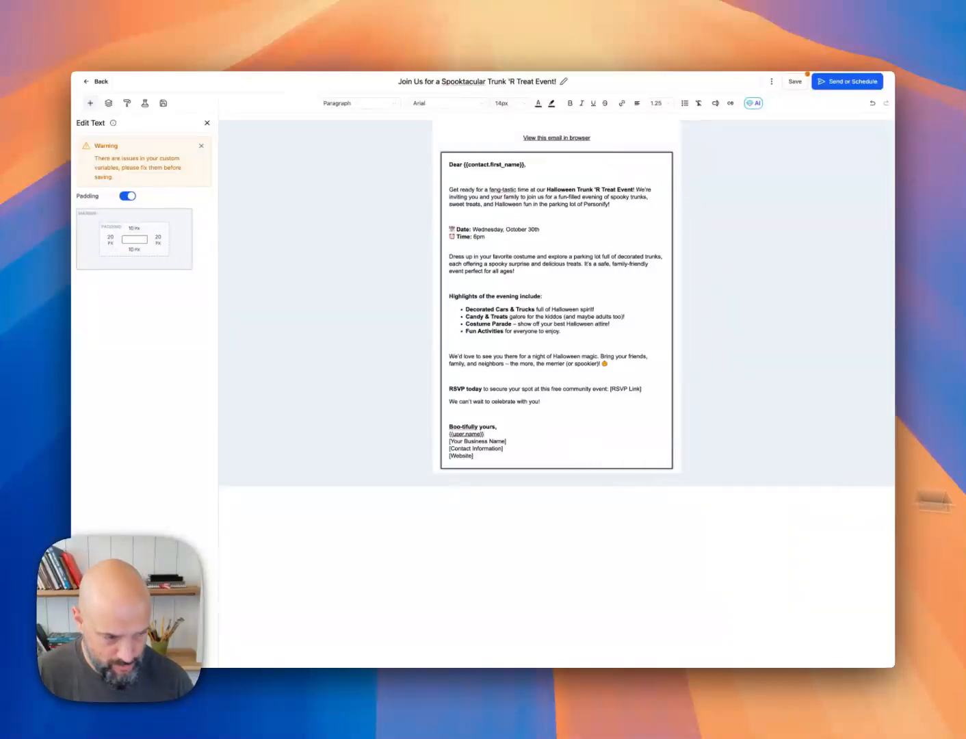
pyautogui.click(948, 502)
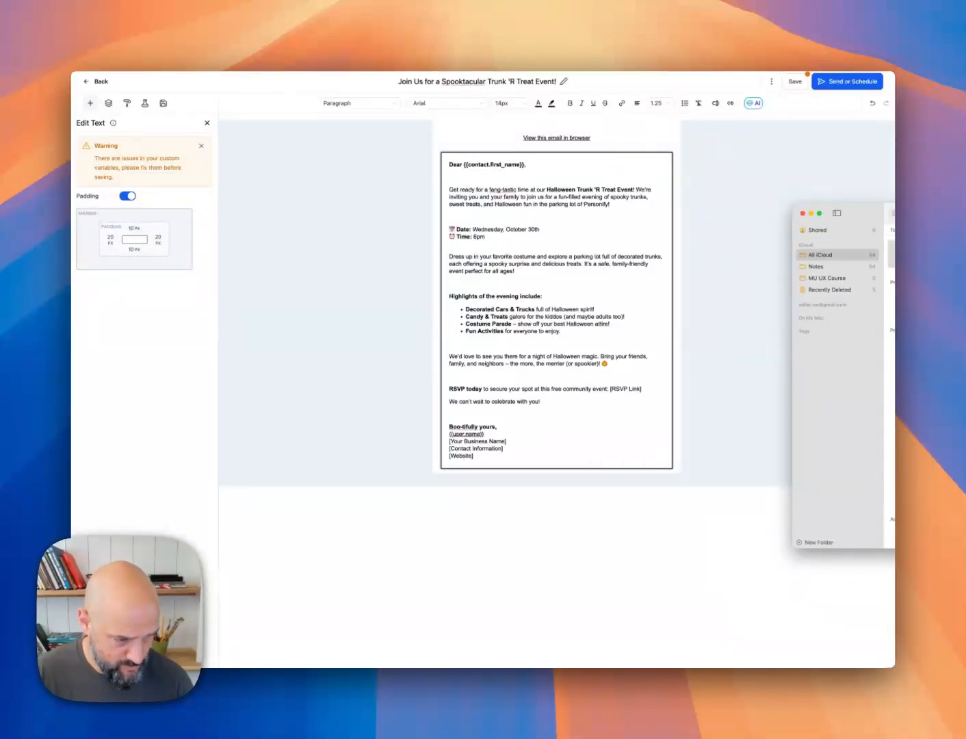
pyautogui.click(533, 438)
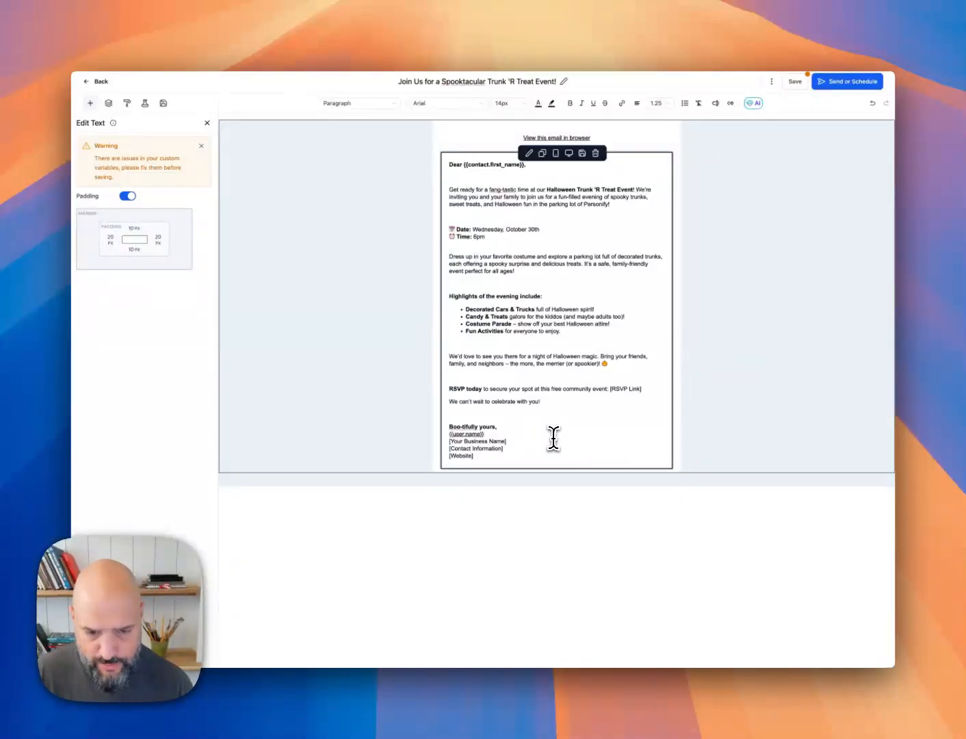
pyautogui.moveTo(552, 440); pyautogui.dragTo(436, 446)
pyautogui.write('{{location.name}}')
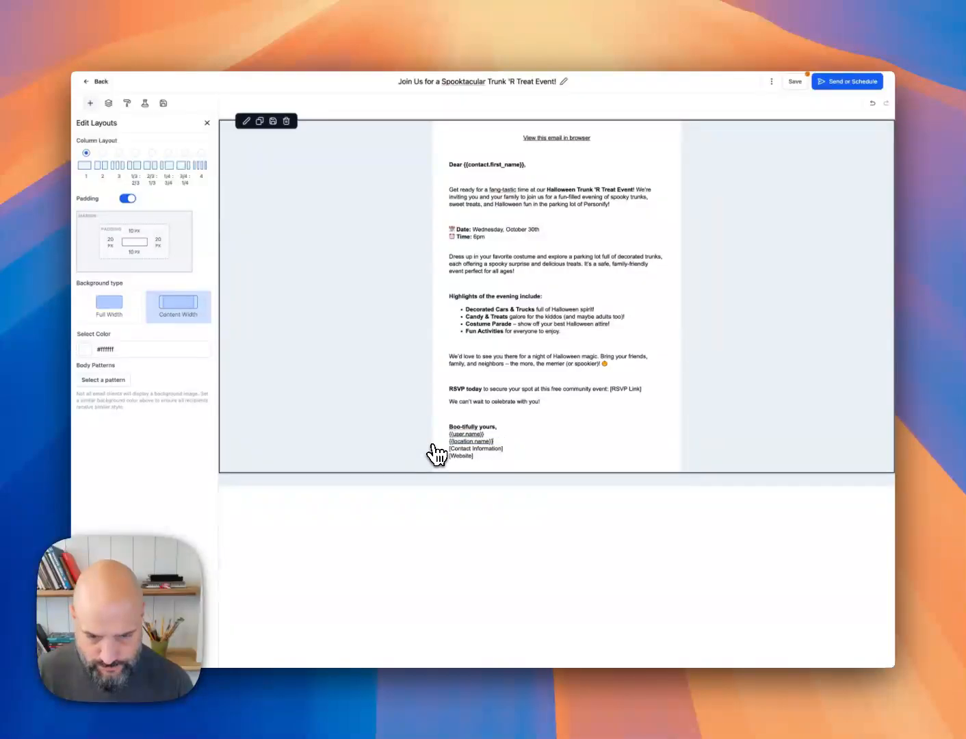
# Replace the signature's [Contact Information] and [Website] placeholders with the {{user.email}} and {{location.website}} merge fields copied from another app.
pyautogui.press('super+Tab')
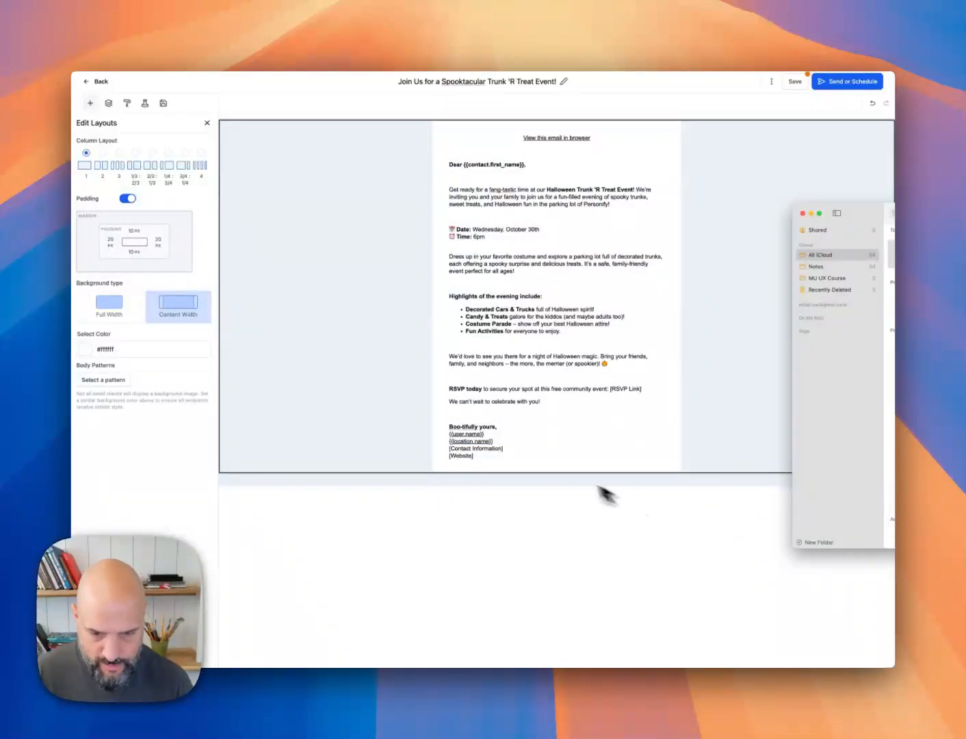
pyautogui.click(514, 449)
pyautogui.moveTo(514, 450); pyautogui.dragTo(442, 454)
pyautogui.write('{{user.email}}')
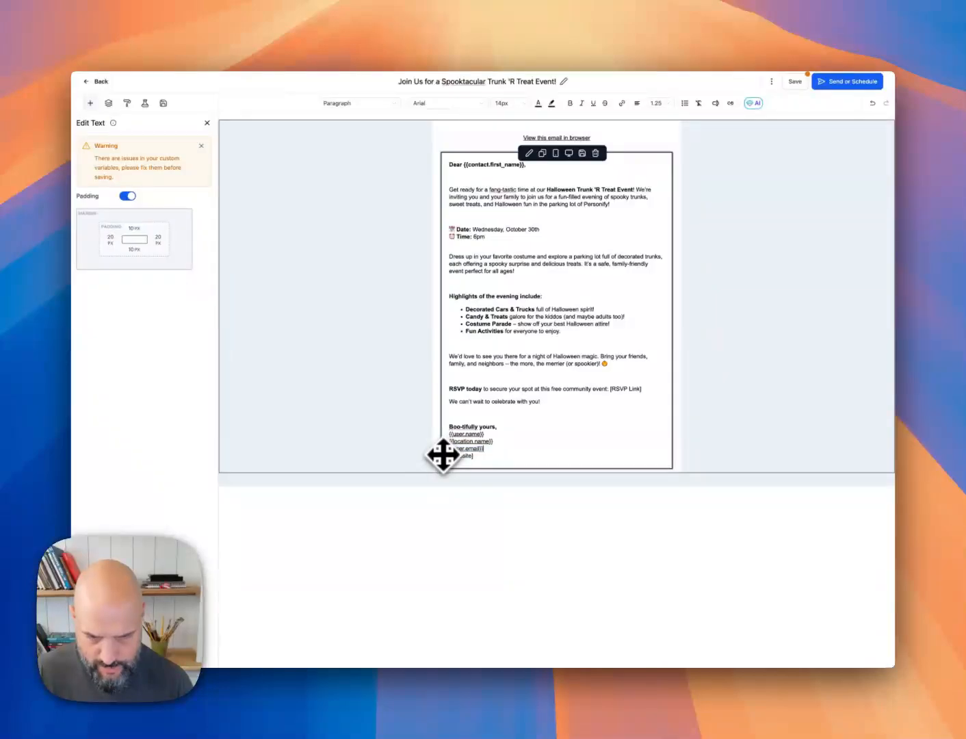
pyautogui.press('super+Tab')
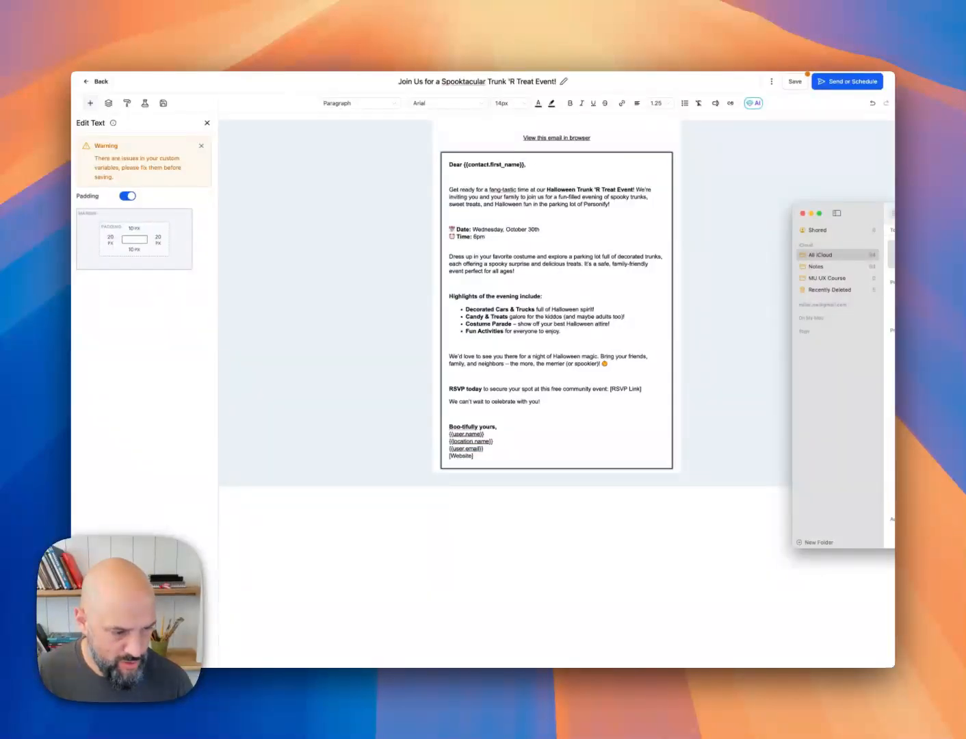
pyautogui.click(479, 457)
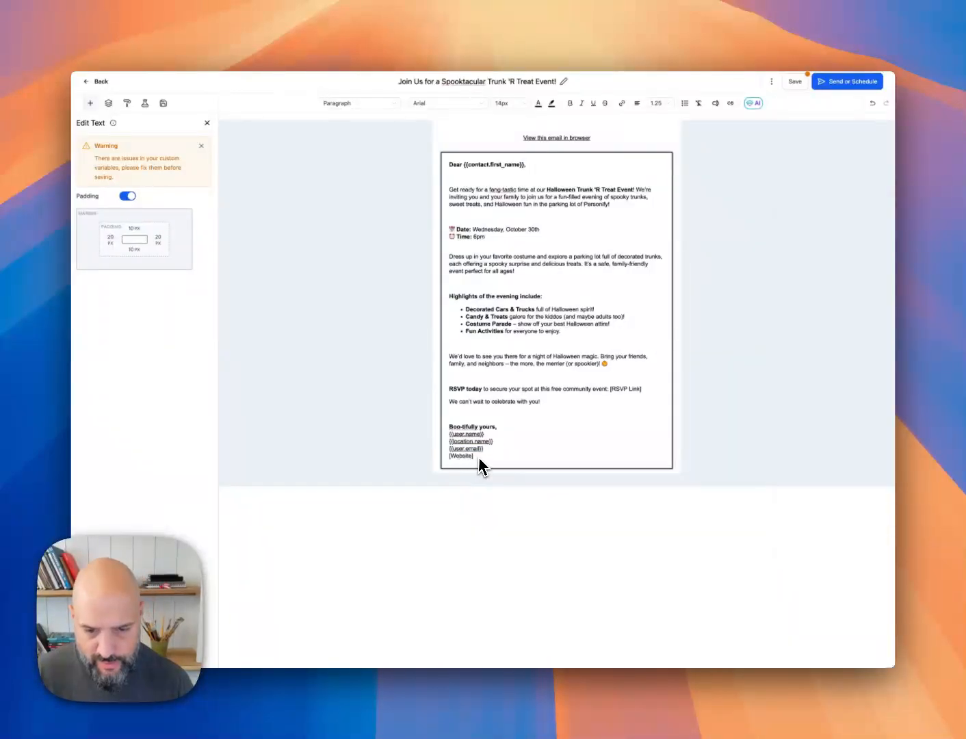
pyautogui.moveTo(479, 457); pyautogui.dragTo(444, 466)
pyautogui.write('{{location.website}}')
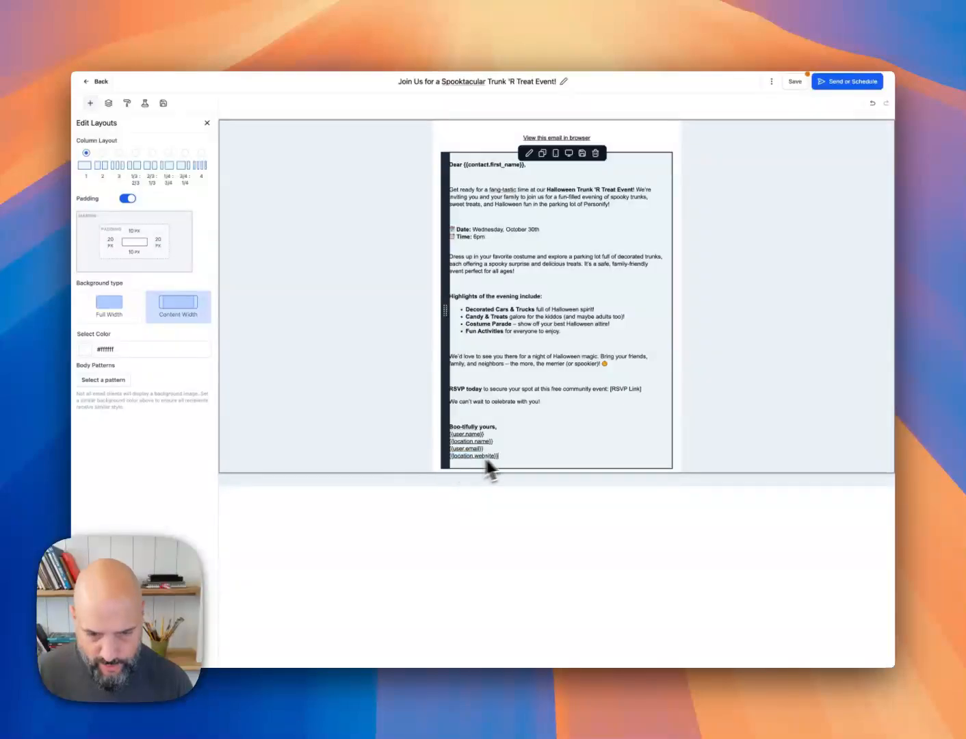
# Review the signature's merge fields one by one, from {{user.name}} to {{location.website}}.
pyautogui.click(650, 449)
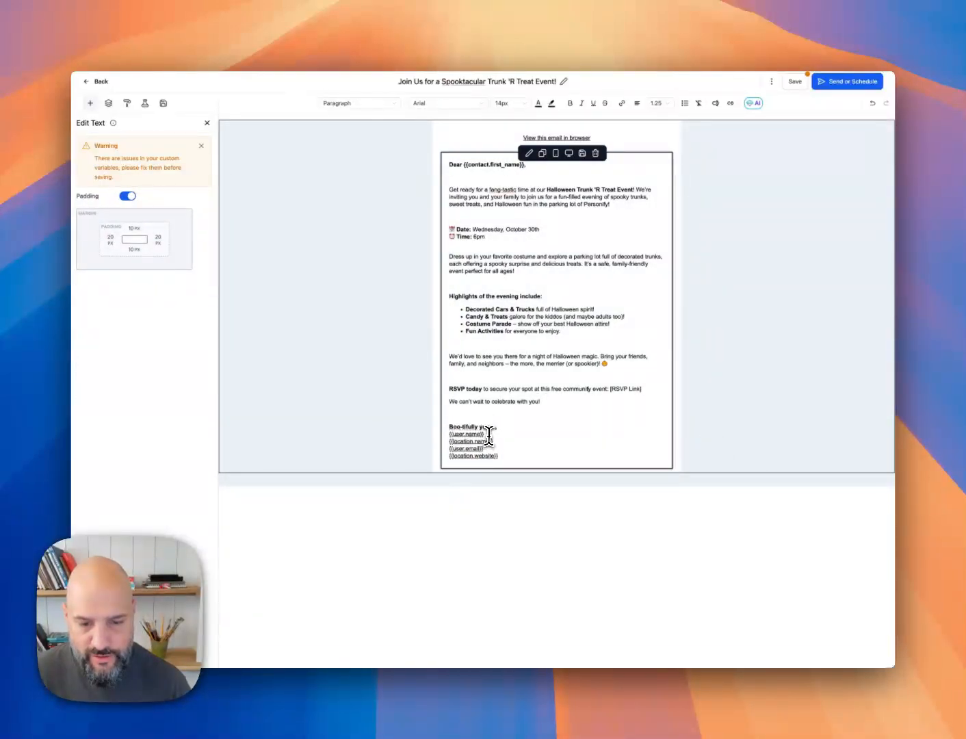
pyautogui.moveTo(485, 436); pyautogui.dragTo(451, 434)
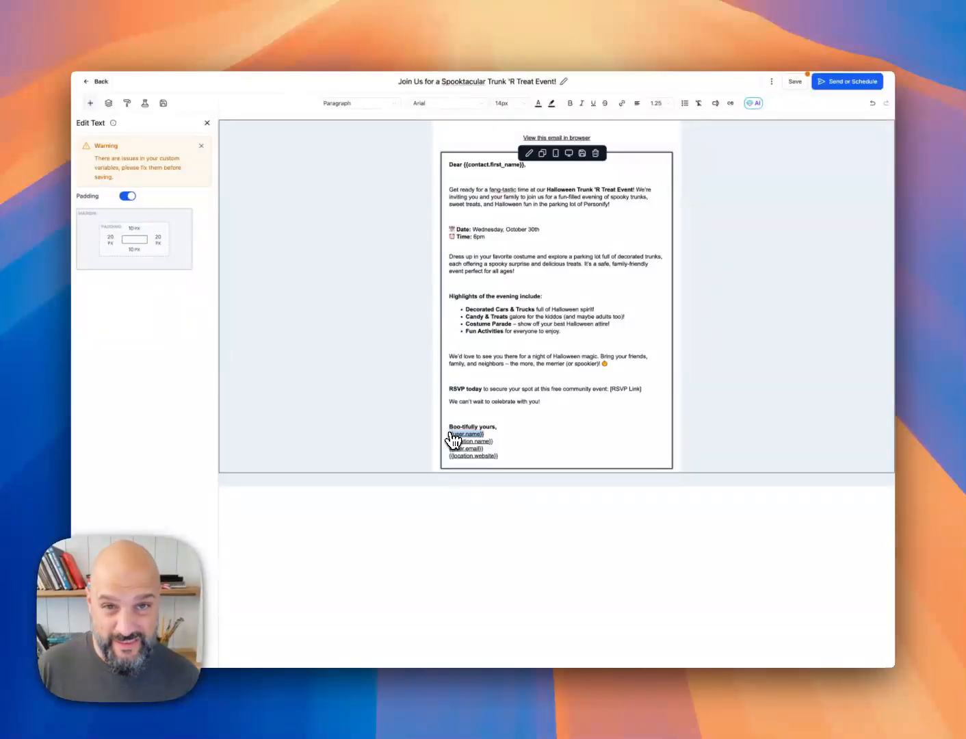
pyautogui.click(501, 448)
pyautogui.moveTo(503, 443); pyautogui.dragTo(451, 444)
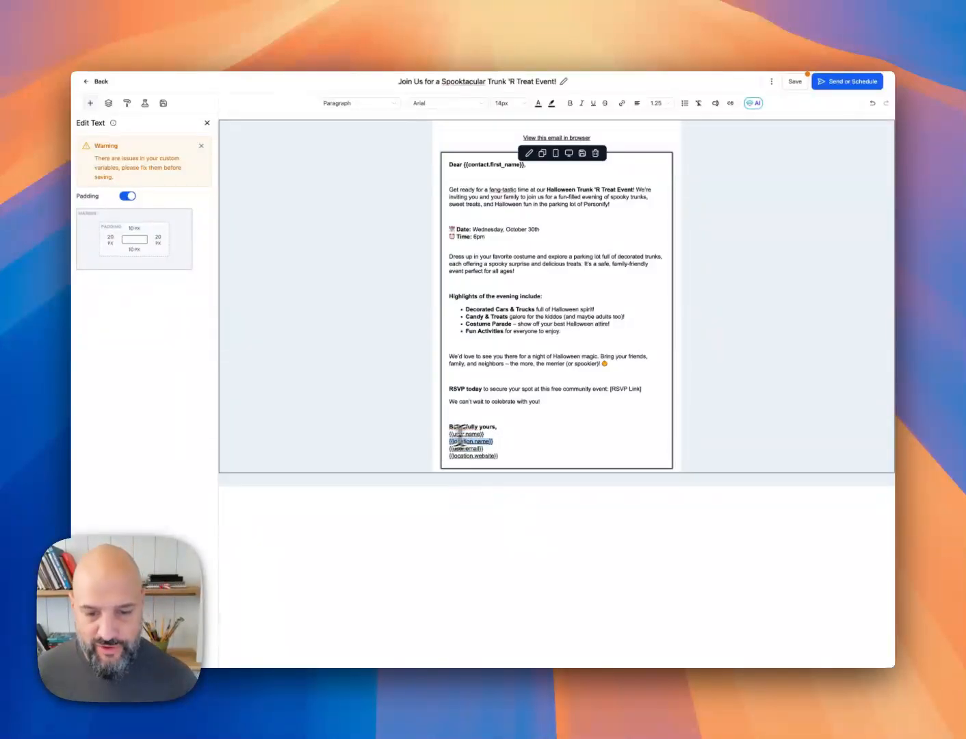
pyautogui.click(525, 440)
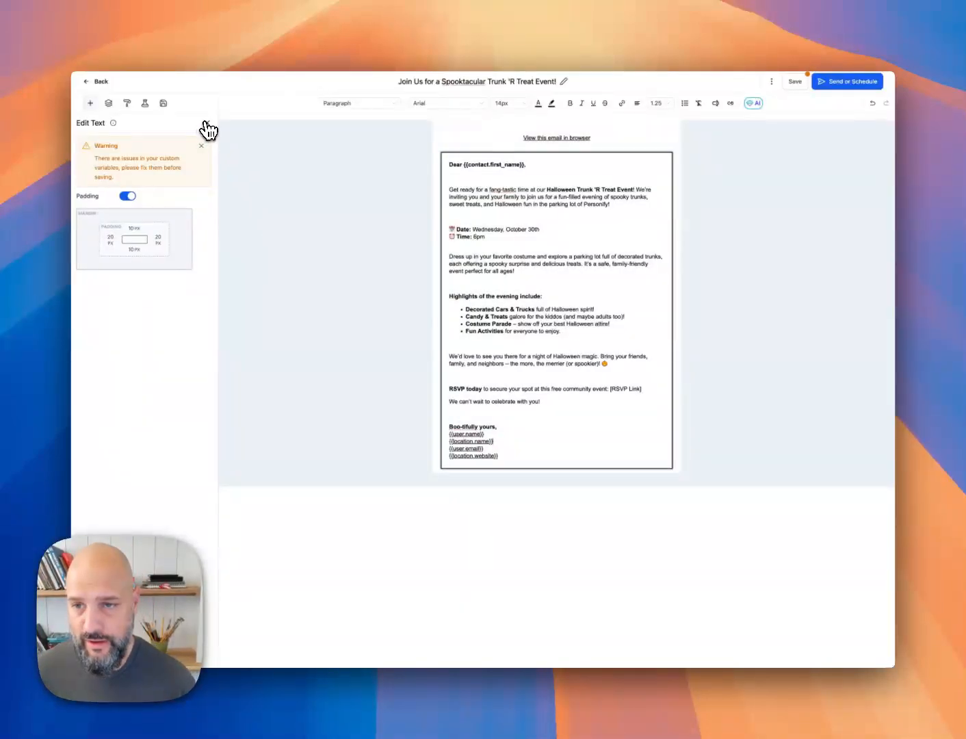
pyautogui.click(206, 123)
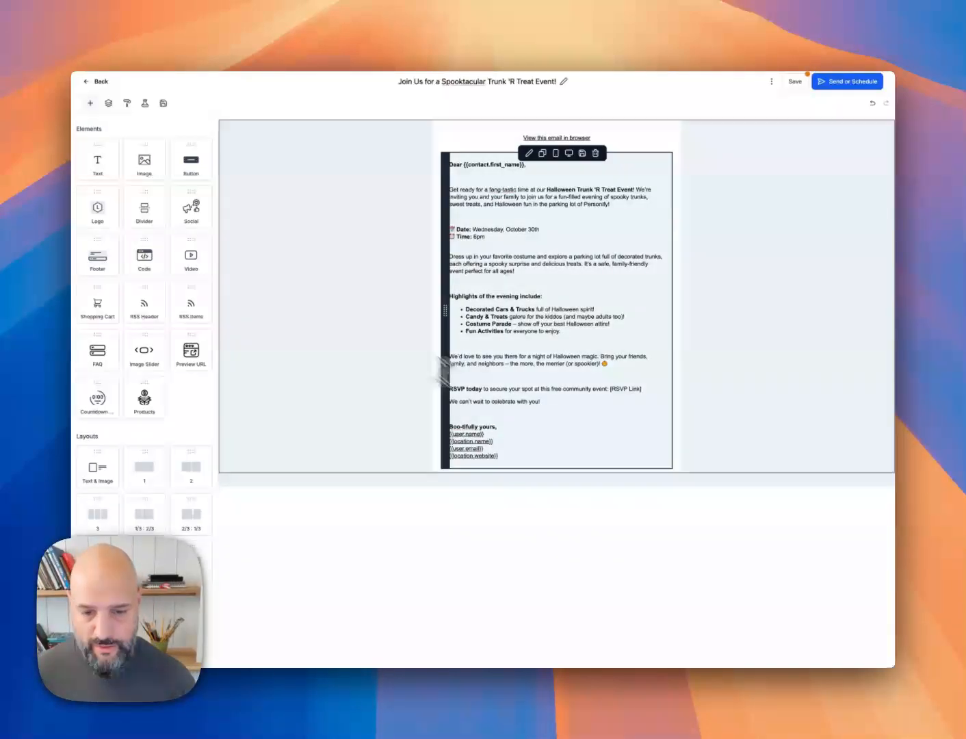
pyautogui.click(503, 450)
pyautogui.moveTo(501, 449); pyautogui.dragTo(443, 450)
pyautogui.click(443, 458)
pyautogui.click(514, 455)
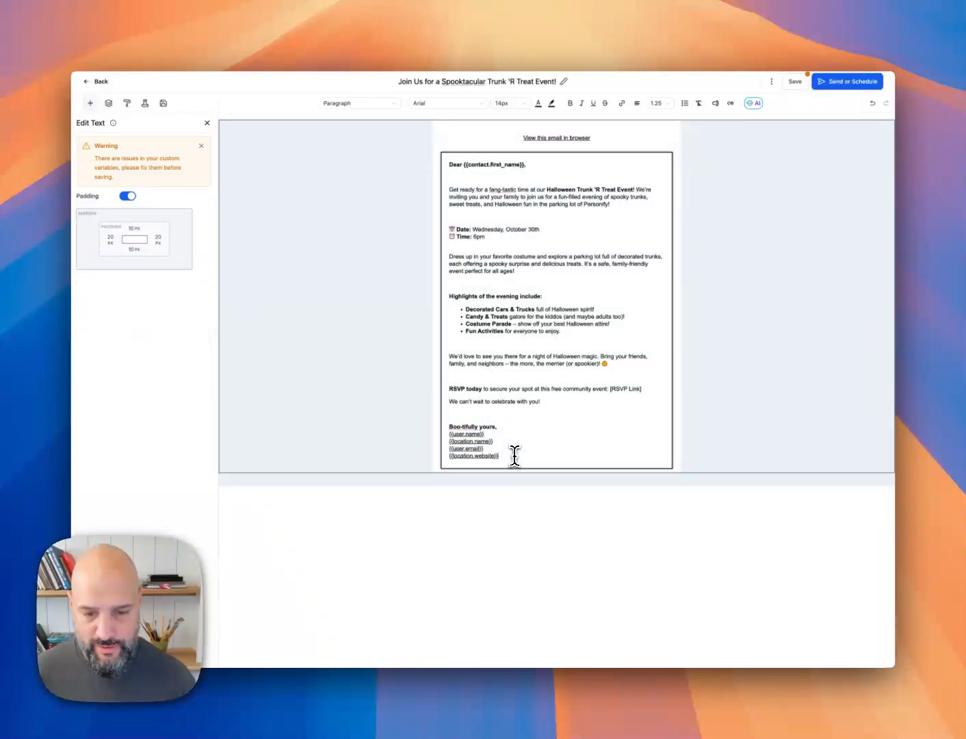
pyautogui.moveTo(507, 458); pyautogui.dragTo(450, 466)
pyautogui.click(569, 435)
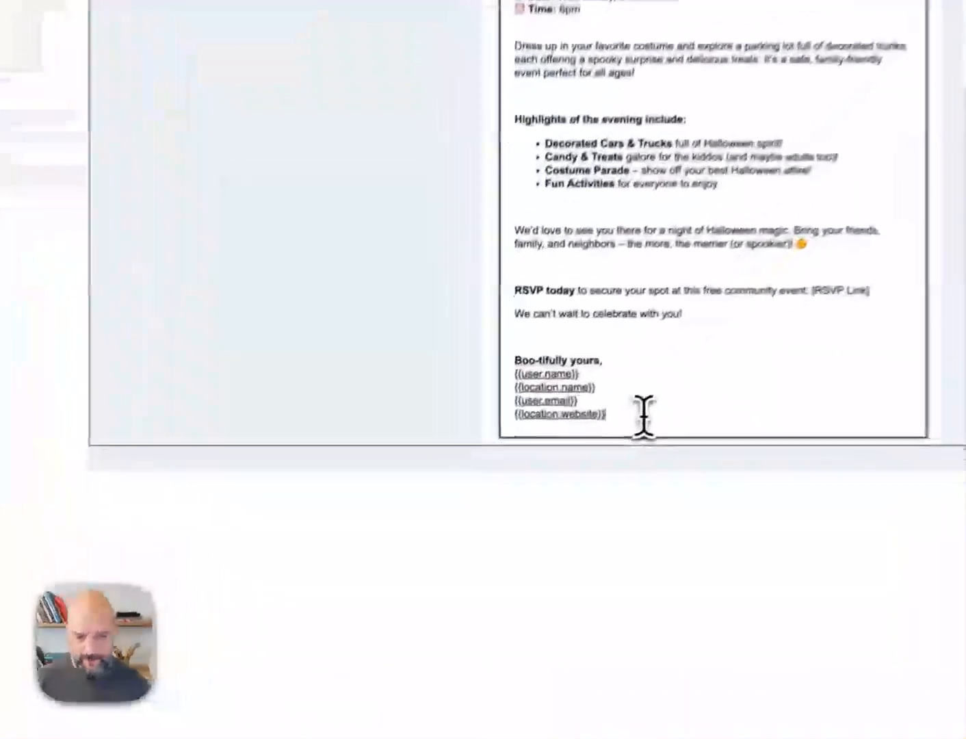
# Insert a blank line after the {{location.website}} merge field and add a Countdown Timer element below the signature text.
pyautogui.click(520, 455)
pyautogui.press('Return')
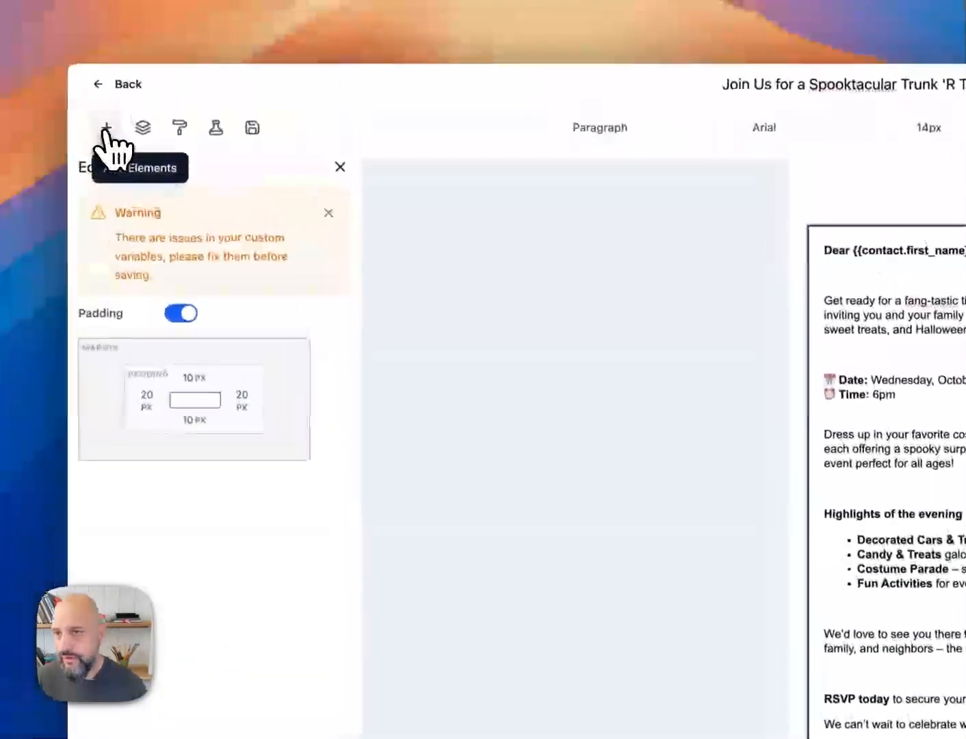
pyautogui.click(107, 131)
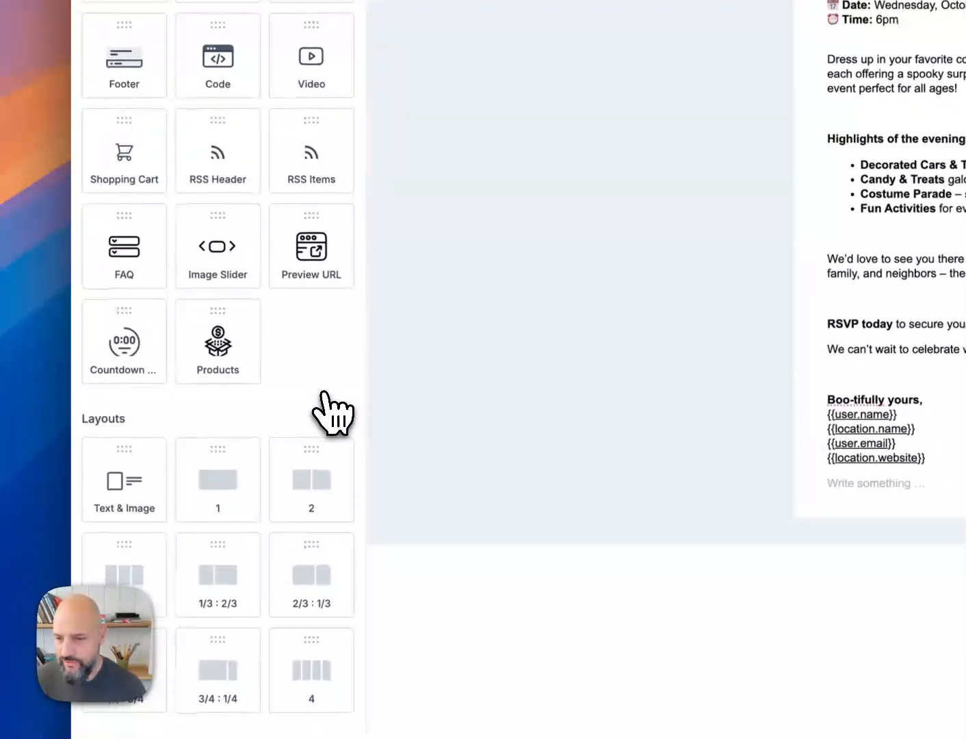
pyautogui.moveTo(110, 343); pyautogui.dragTo(603, 530)
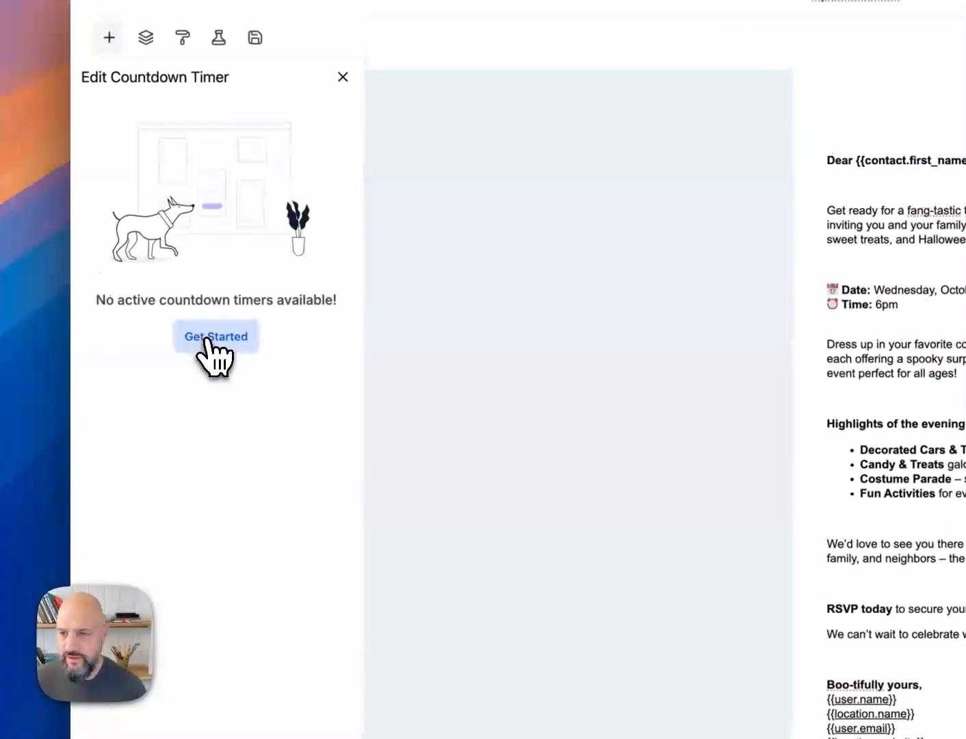
# Create a new countdown timer based on the Progress Timer template.
pyautogui.click(208, 340)
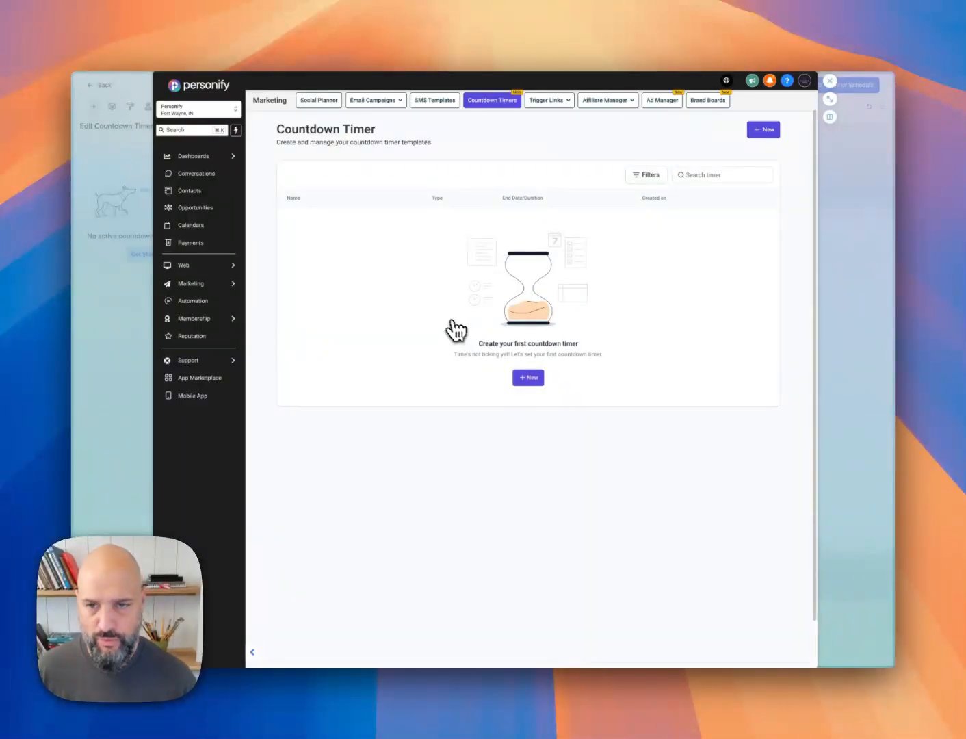
pyautogui.click(530, 380)
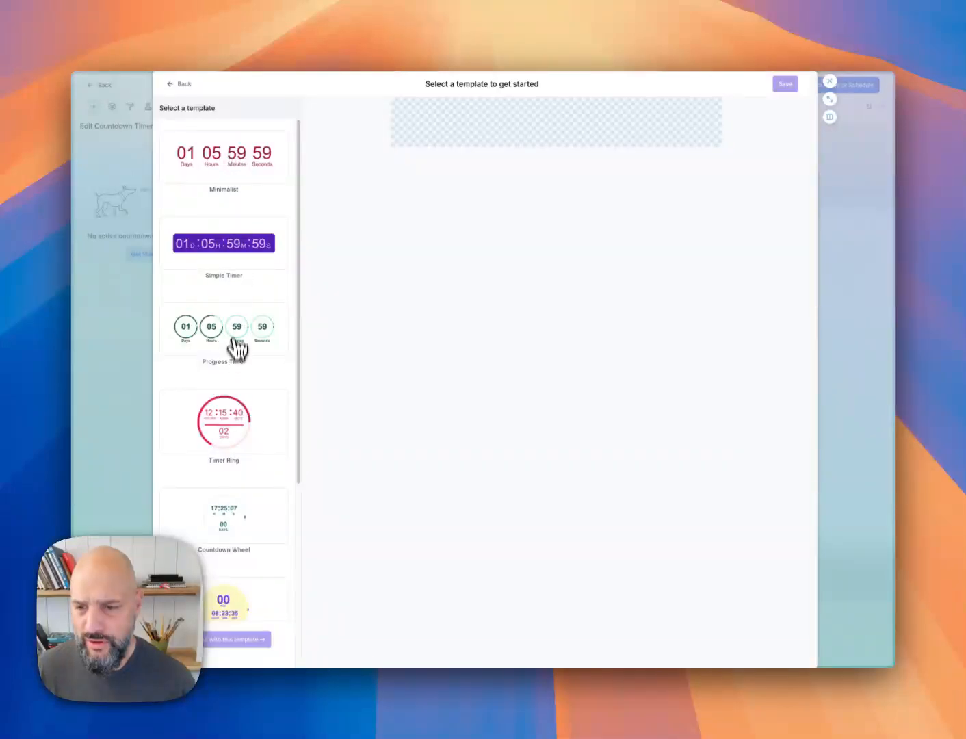
pyautogui.click(235, 335)
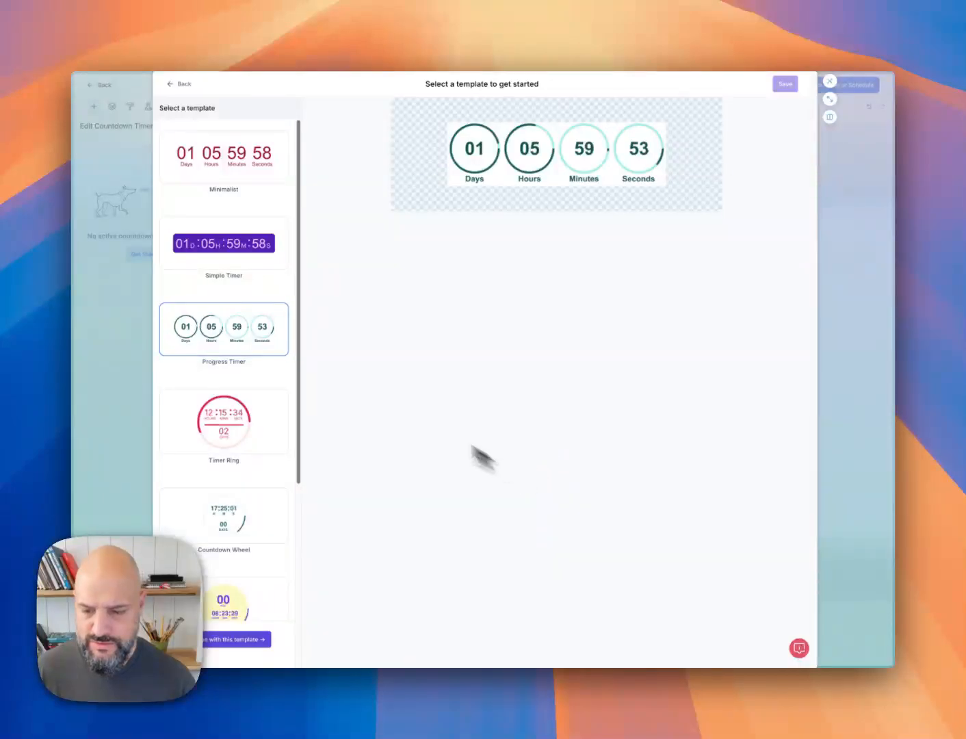
pyautogui.click(232, 639)
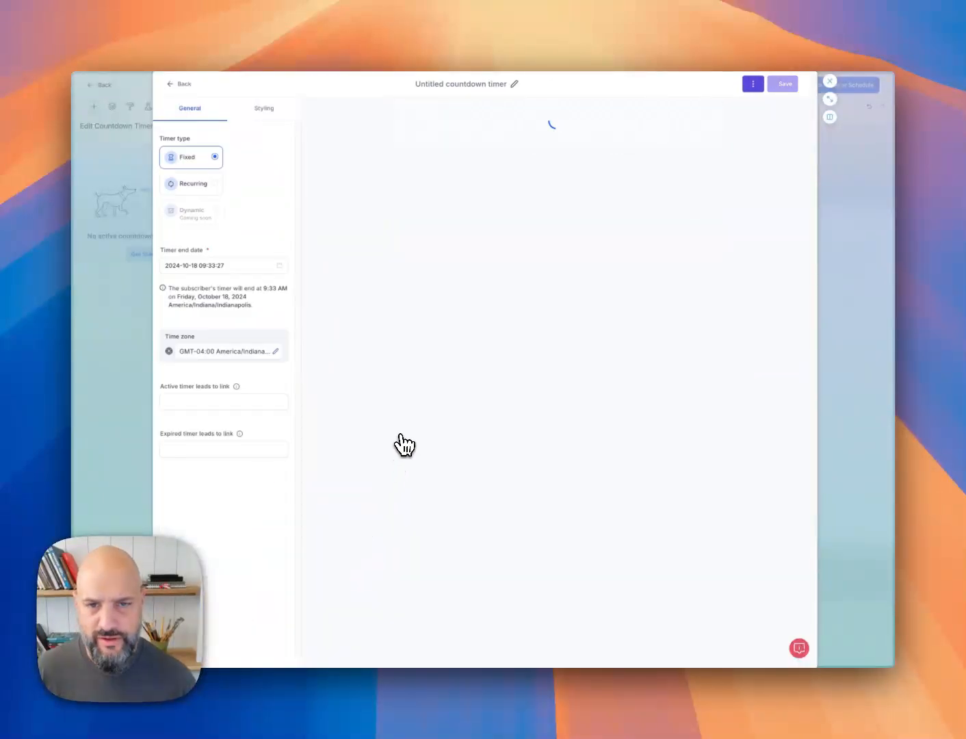
# Try to set the countdown timer's end date to October 30, 2024 with the time 06:30:00.
pyautogui.click(280, 266)
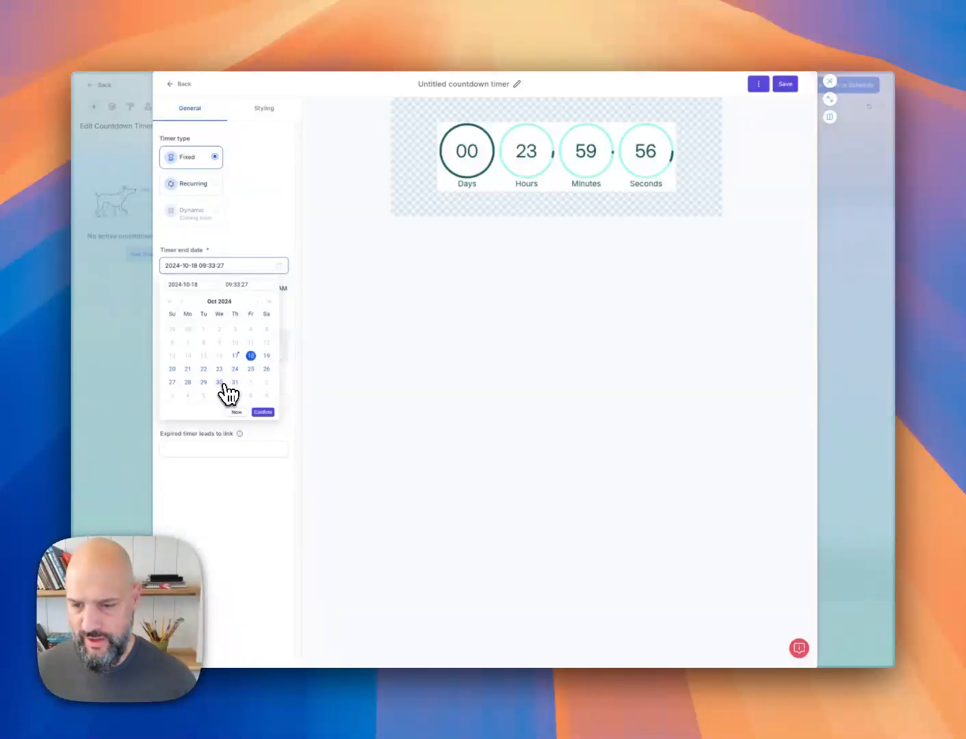
pyautogui.click(219, 383)
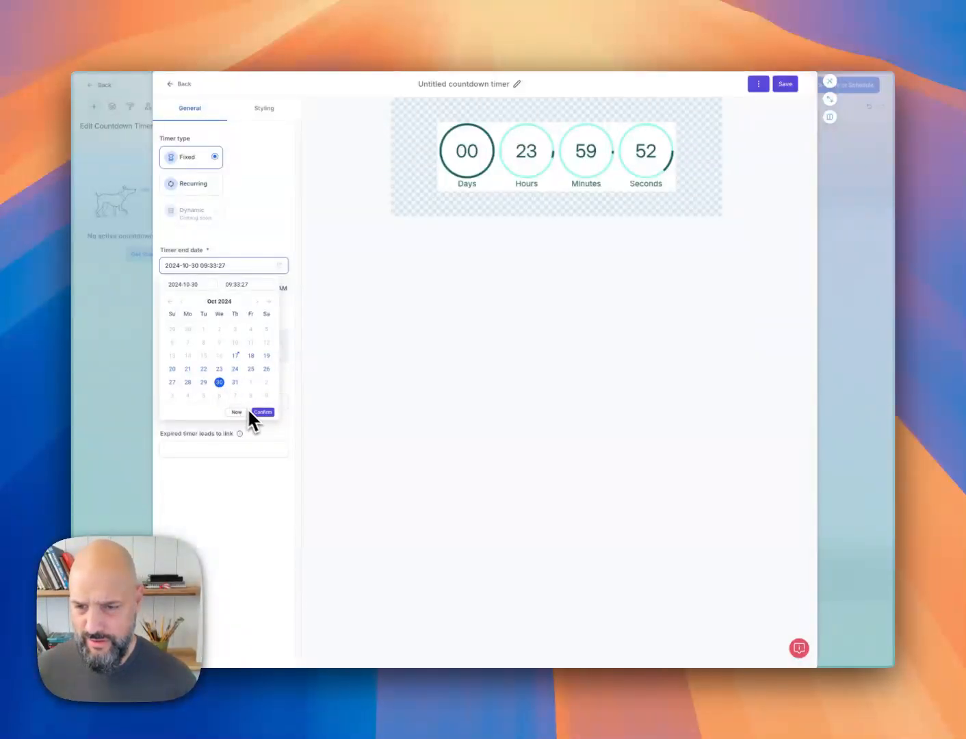
pyautogui.click(231, 285)
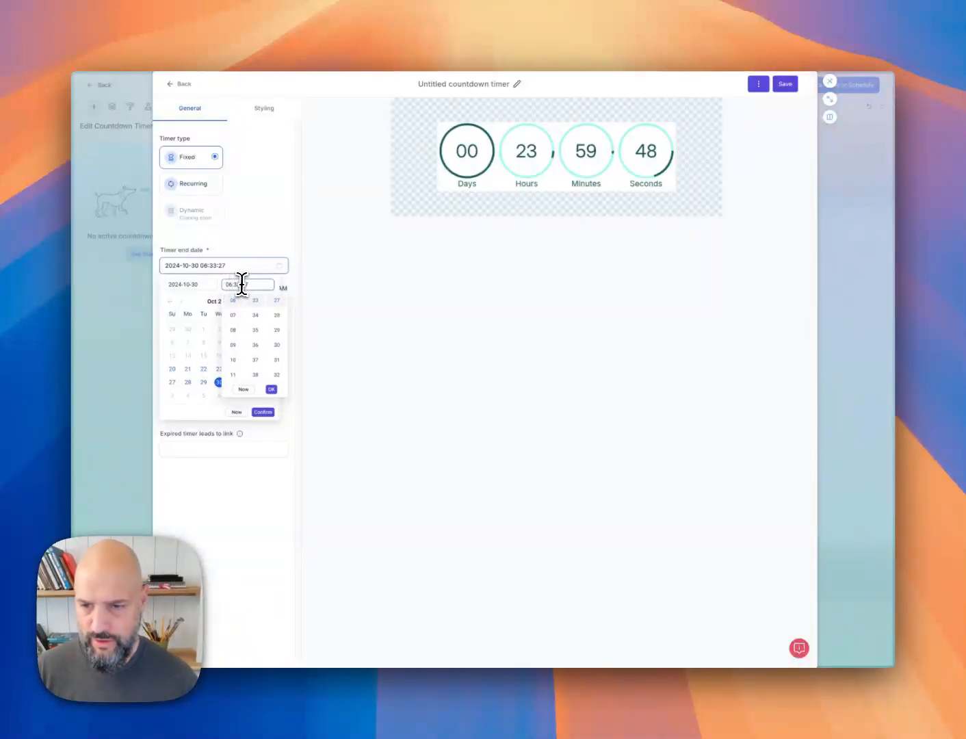
pyautogui.press('BackSpace')
pyautogui.write('0')
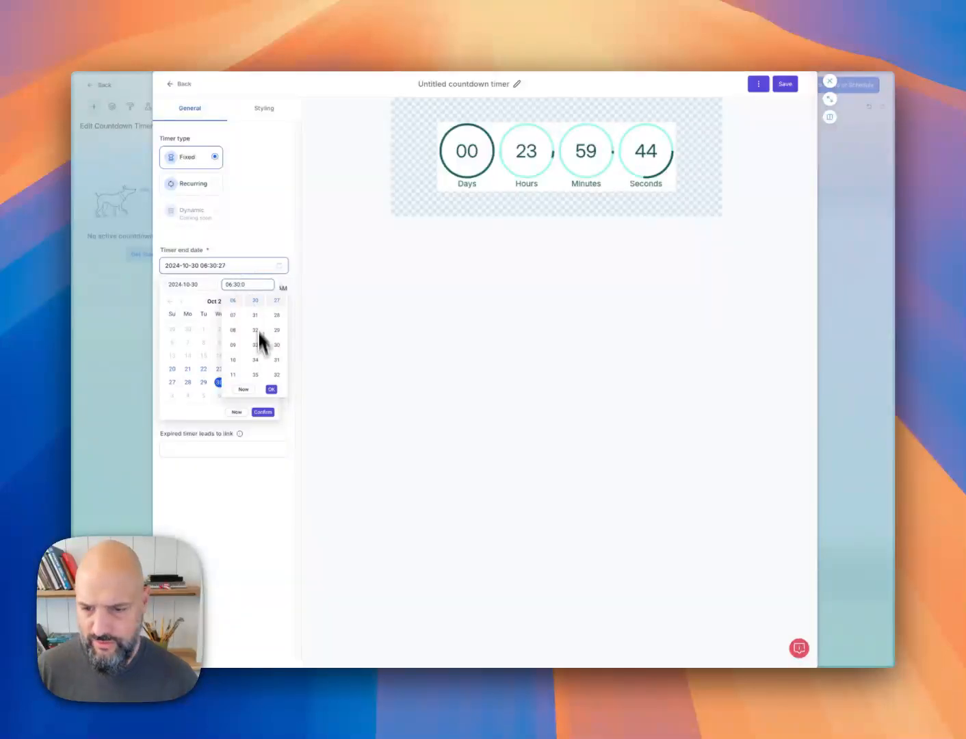
pyautogui.click(269, 389)
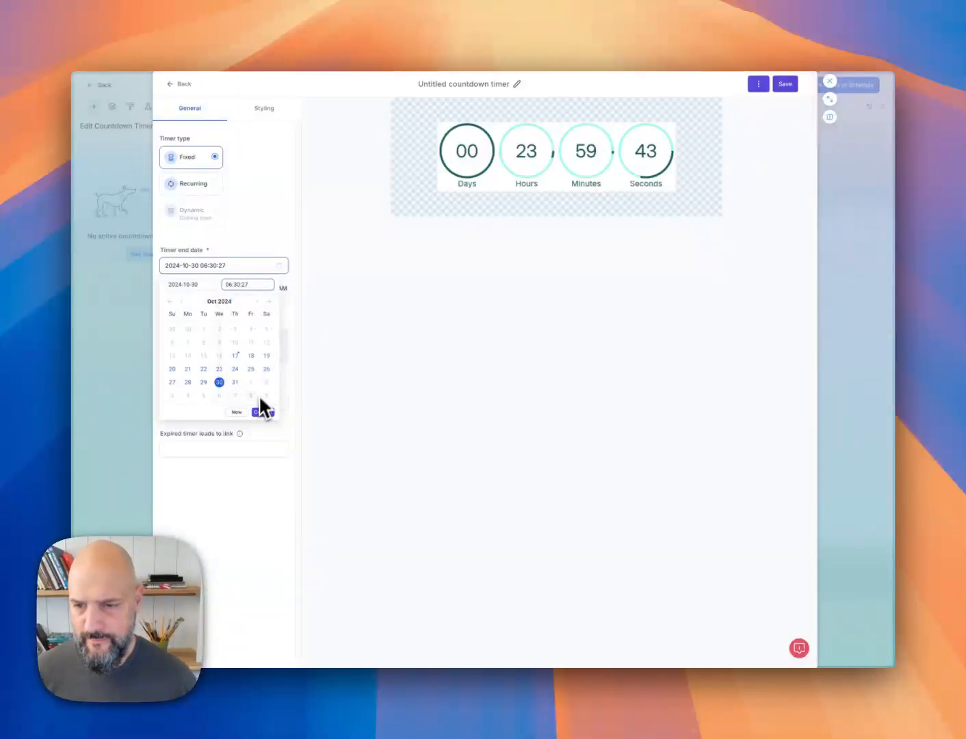
pyautogui.click(245, 284)
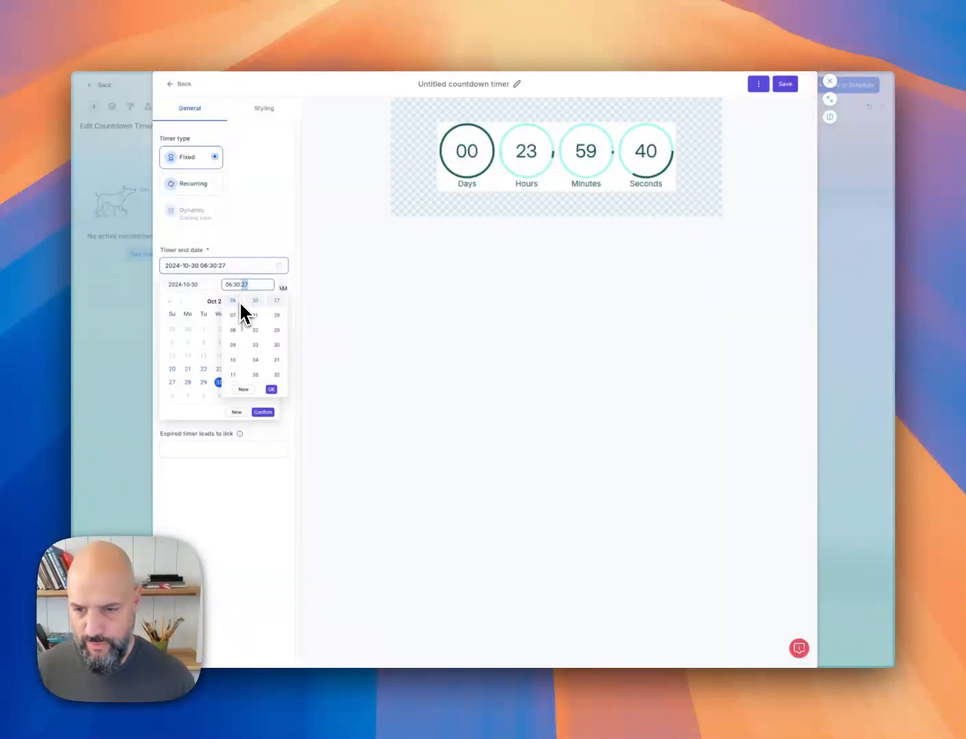
pyautogui.scroll(3, 242, 356)
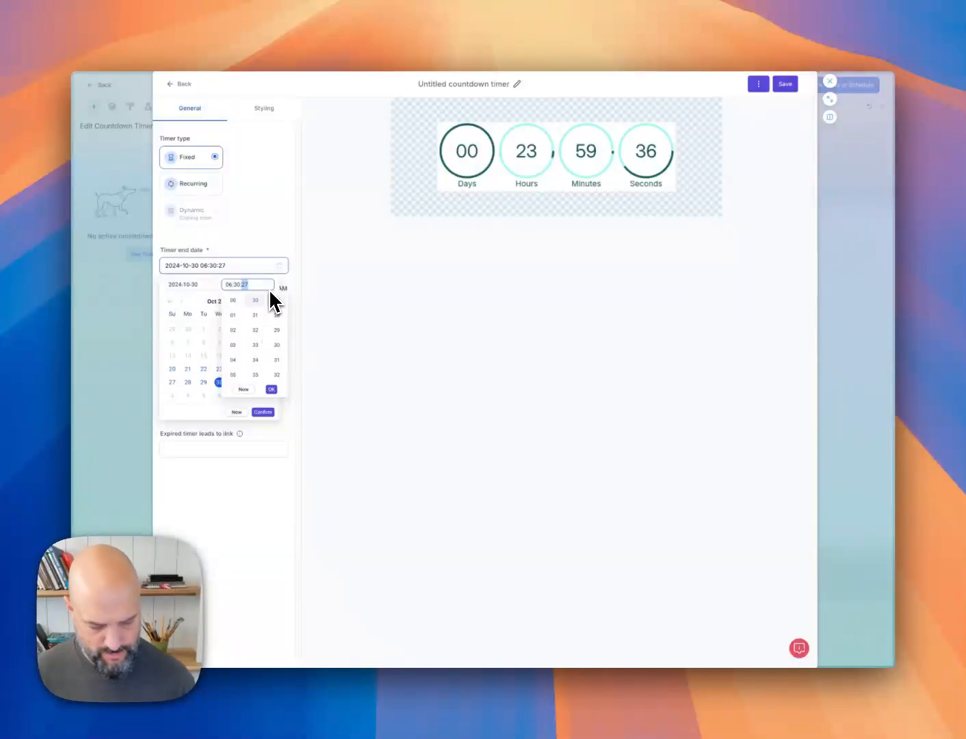
pyautogui.write('00')
pyautogui.press('Return')
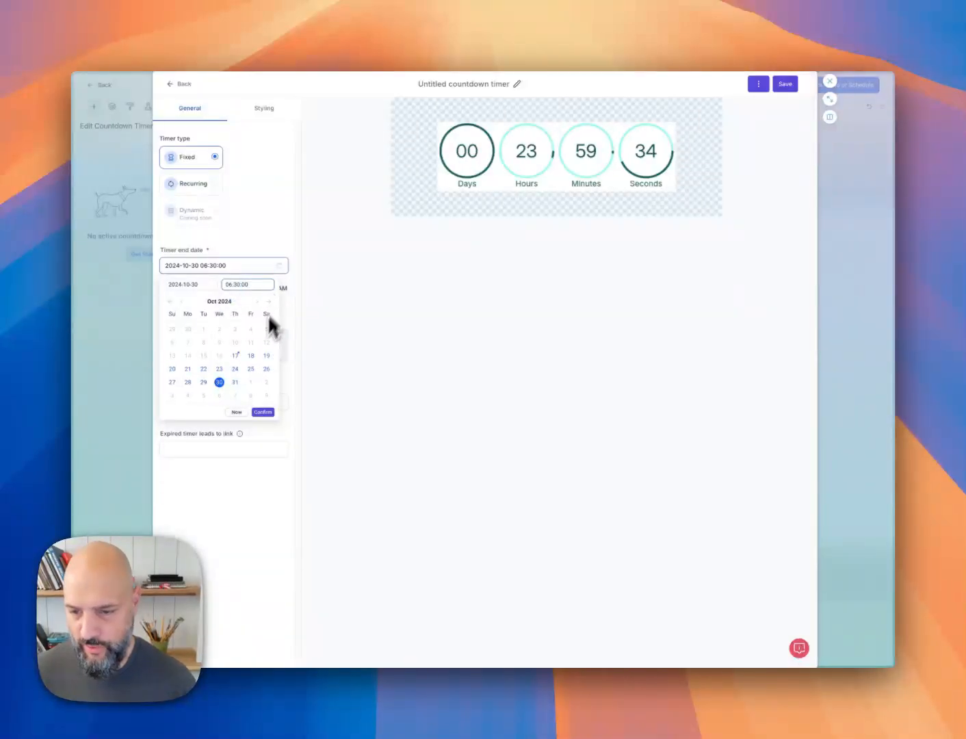
# Try to change the hour of the timer's end time to 18, leaving the date picker without confirming.
pyautogui.click(254, 284)
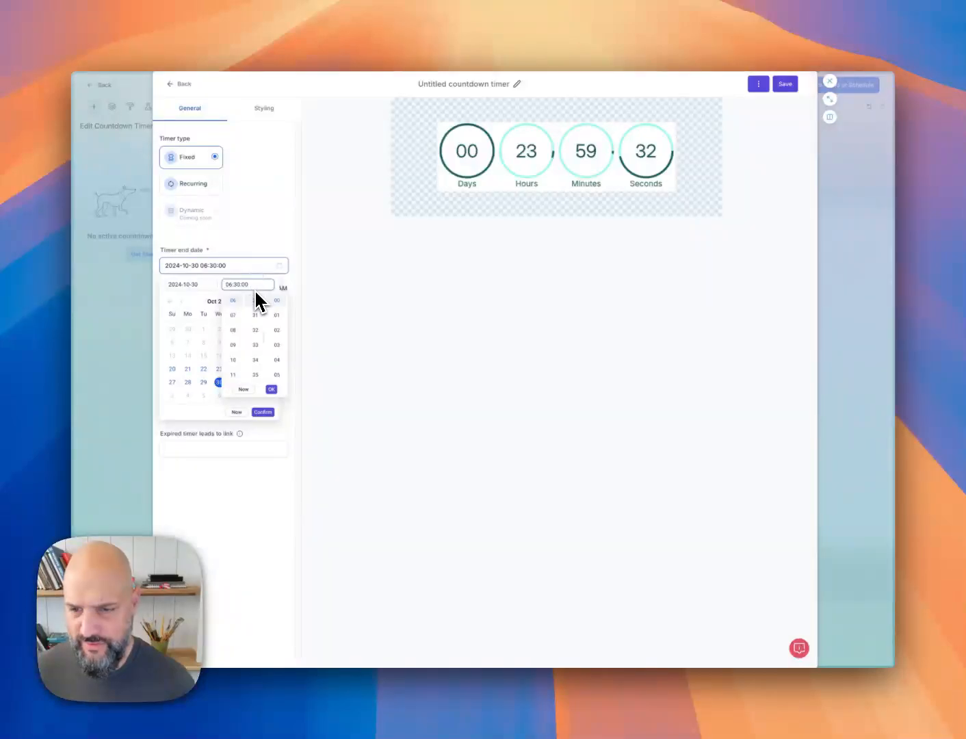
pyautogui.scroll(-4, 242, 321)
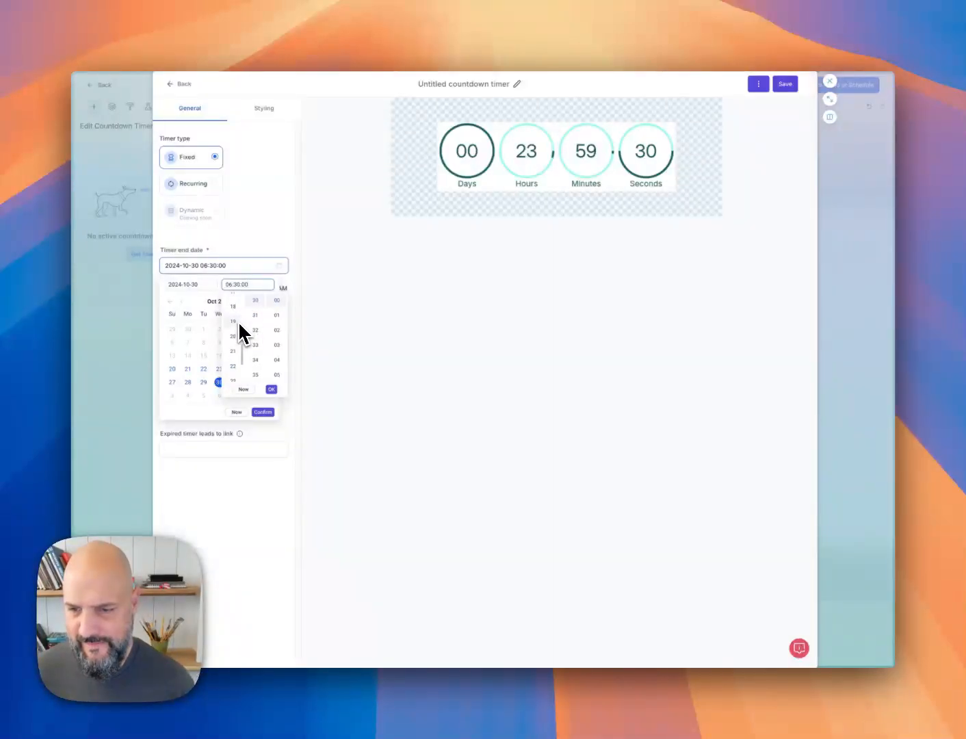
pyautogui.scroll(1, 241, 334)
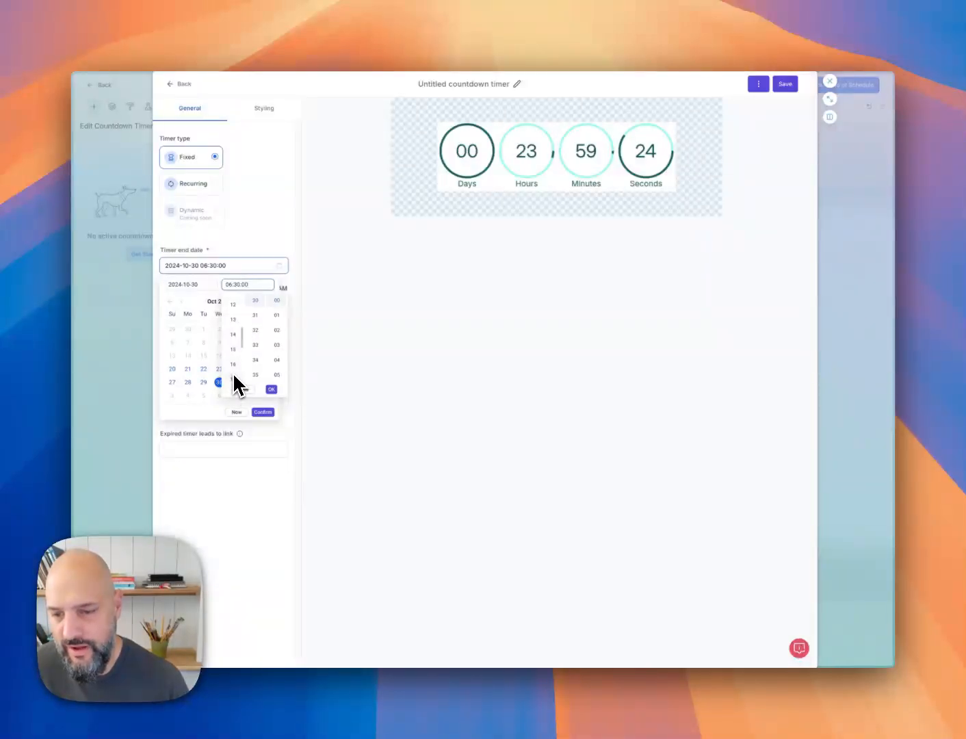
pyautogui.scroll(-1, 234, 377)
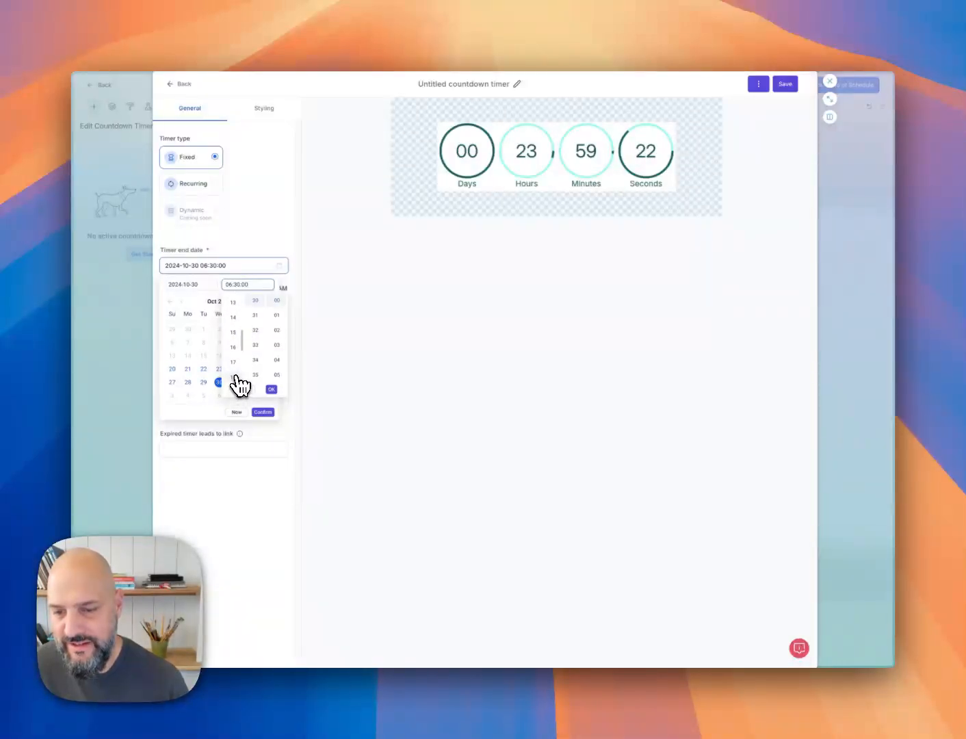
pyautogui.click(235, 377)
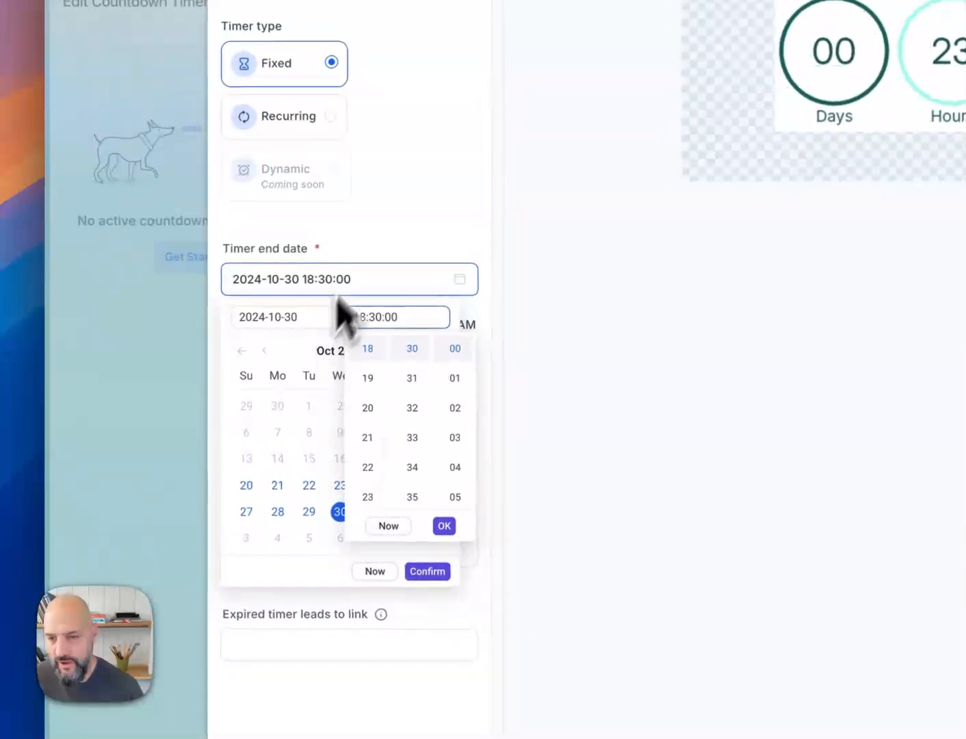
pyautogui.click(419, 200)
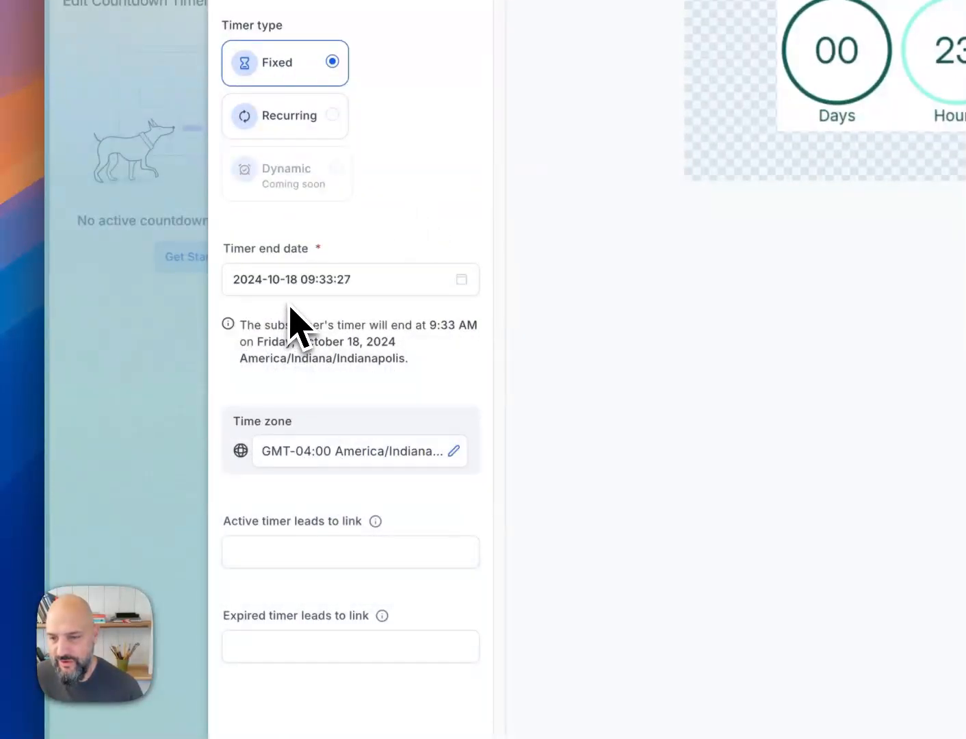
# Set the countdown timer's end date to October 30, 2024 at 18:30:00 and confirm it.
pyautogui.click(464, 283)
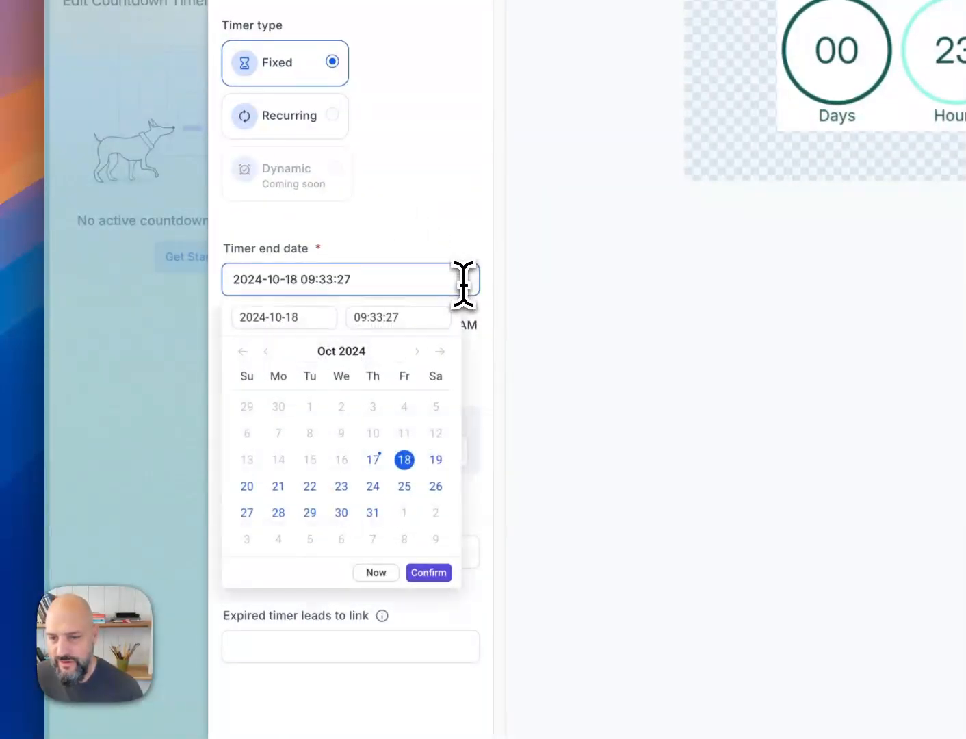
pyautogui.click(342, 514)
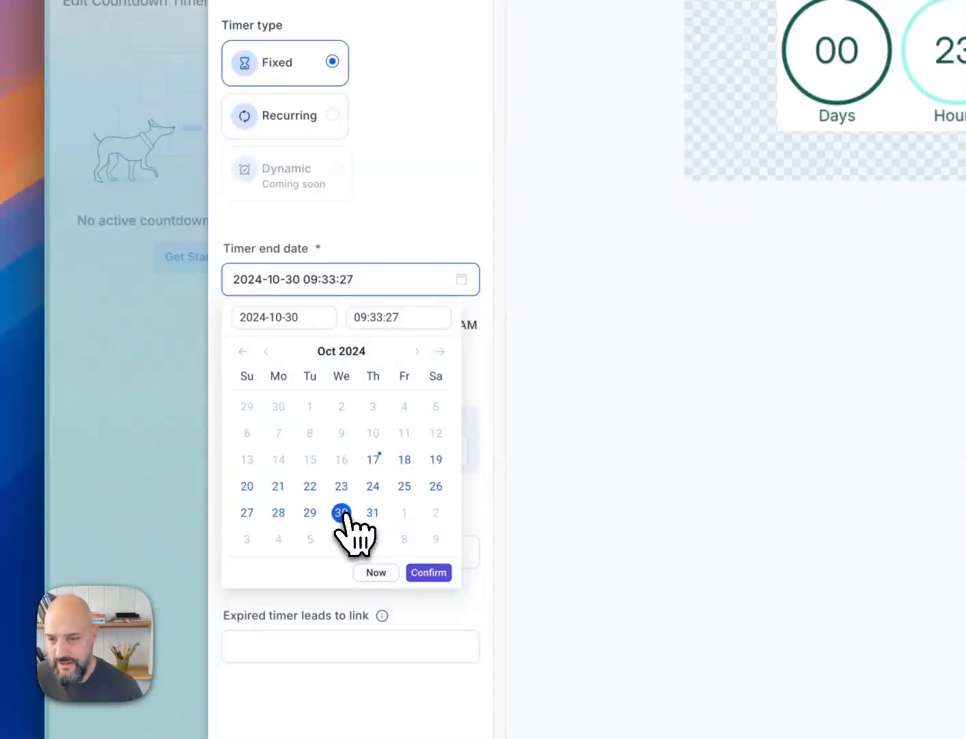
pyautogui.click(385, 317)
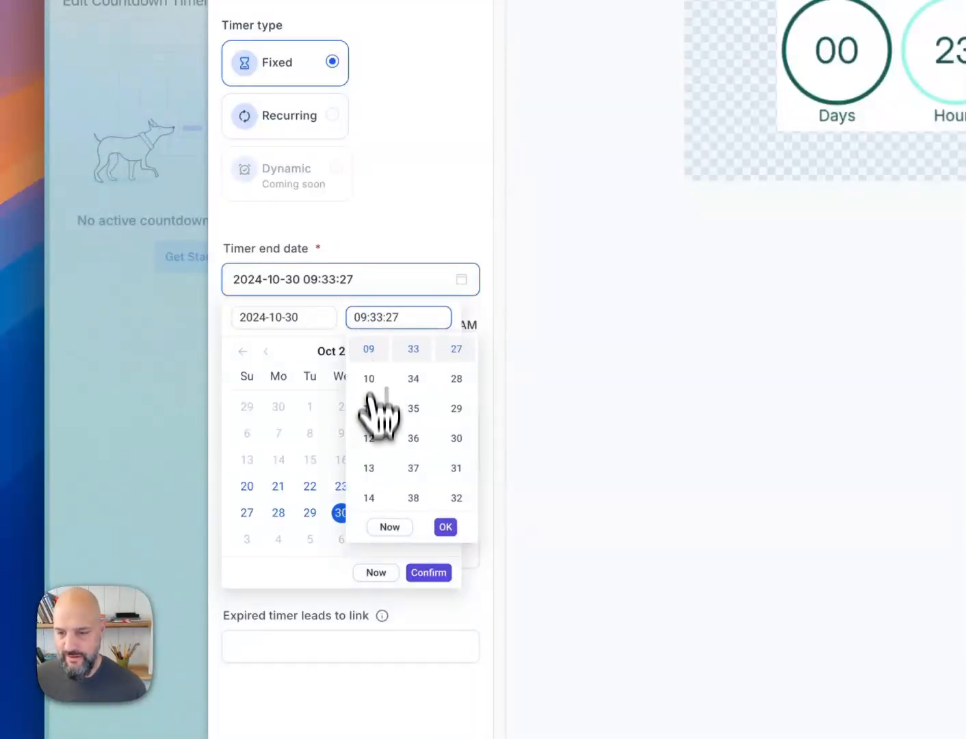
pyautogui.scroll(-4, 379, 438)
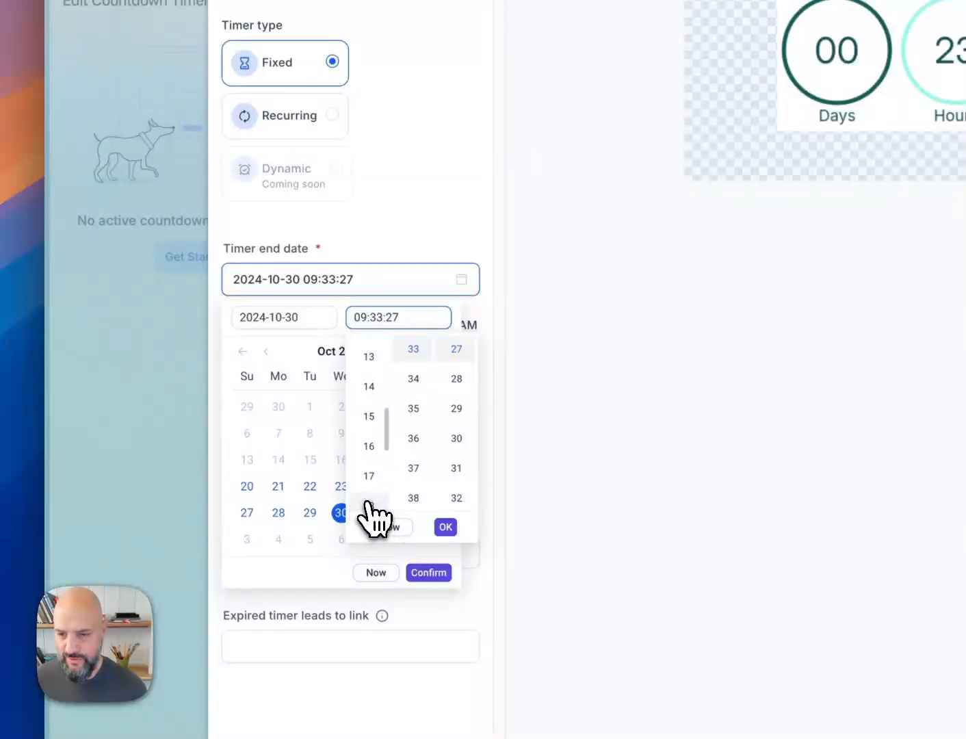
pyautogui.click(369, 501)
pyautogui.scroll(3, 414, 415)
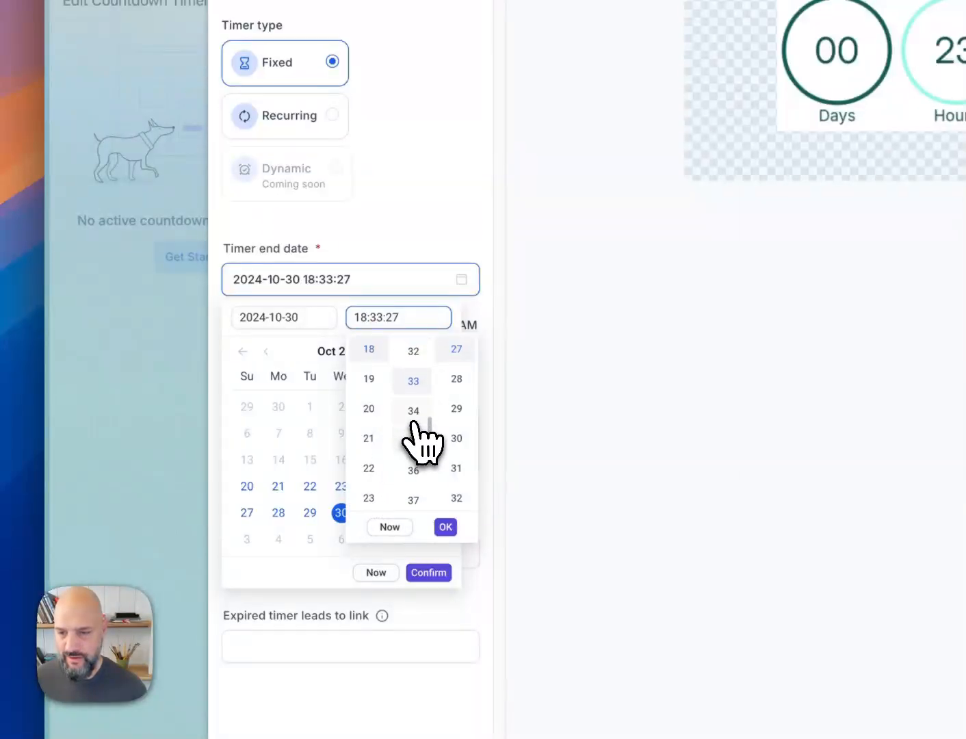
pyautogui.click(414, 392)
pyautogui.scroll(10, 458, 362)
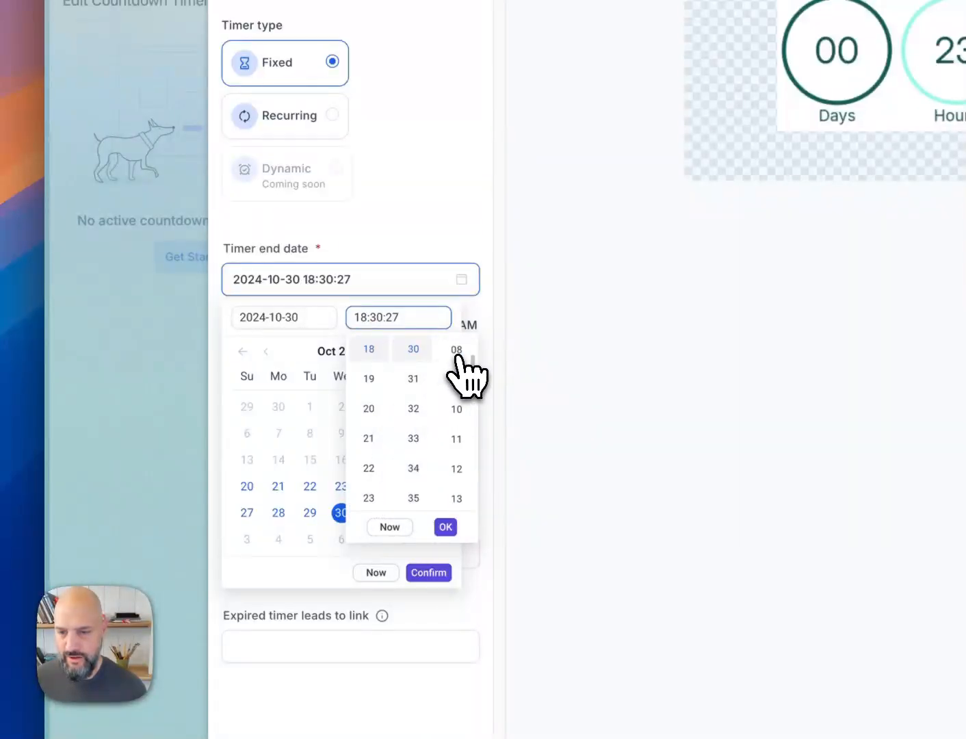
pyautogui.click(456, 350)
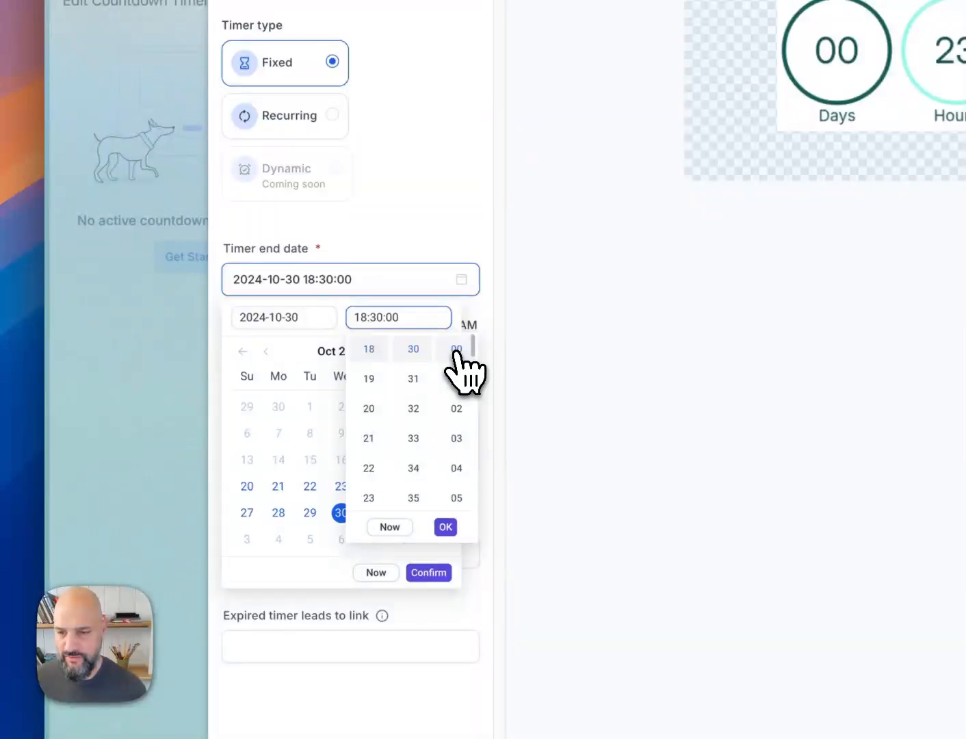
pyautogui.click(445, 527)
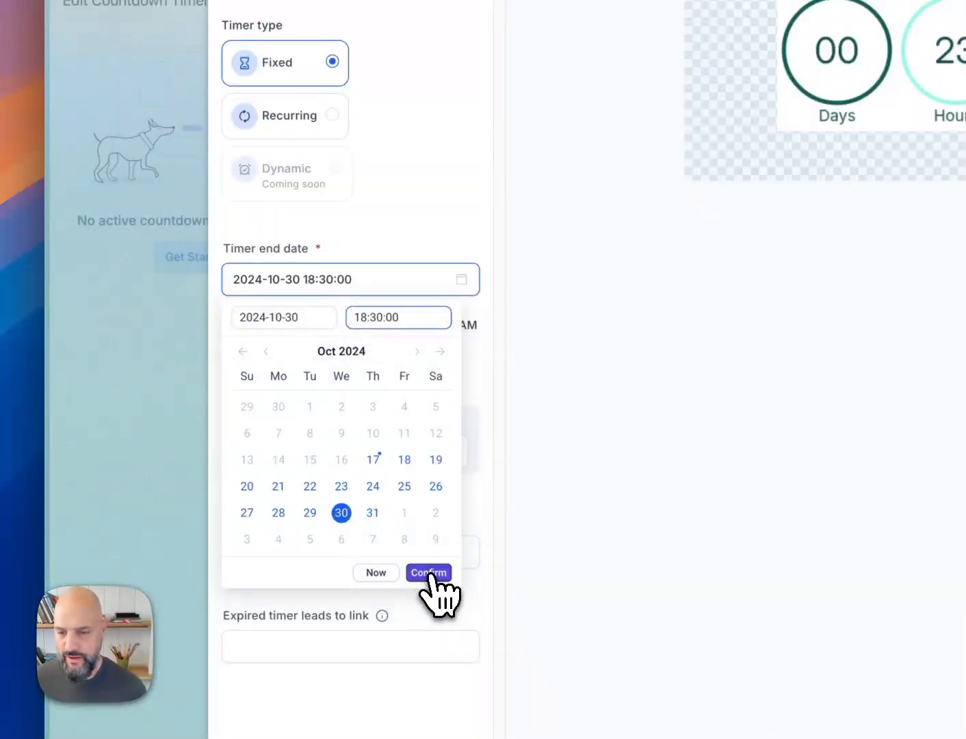
pyautogui.click(429, 573)
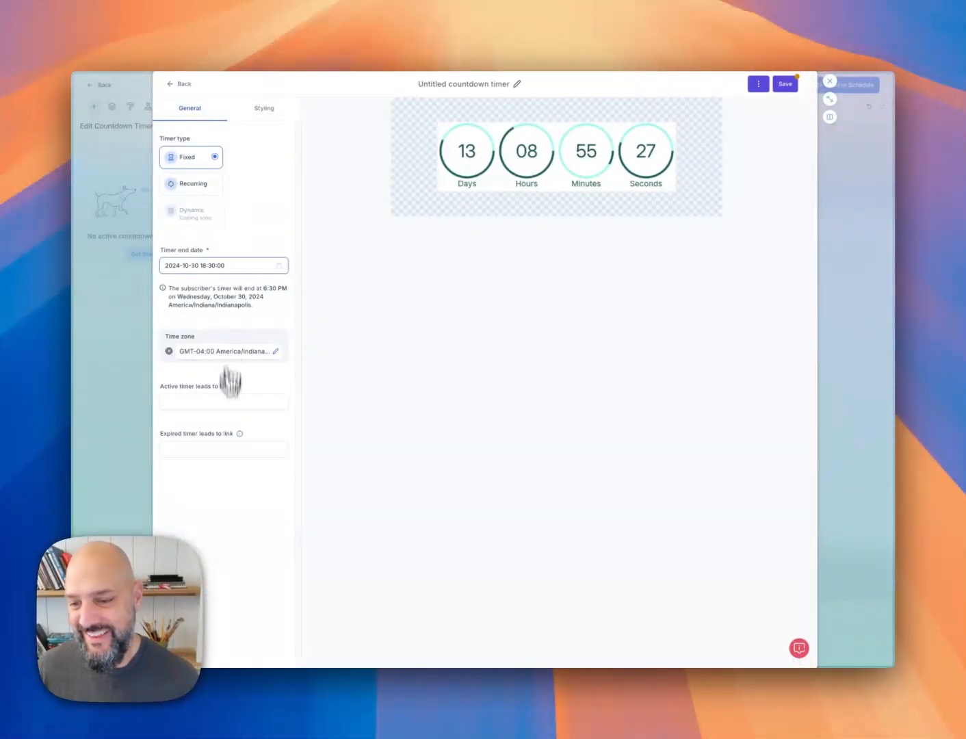
# Save the countdown timer and return to the email campaign, leaving its countdown element deselected.
pyautogui.click(791, 87)
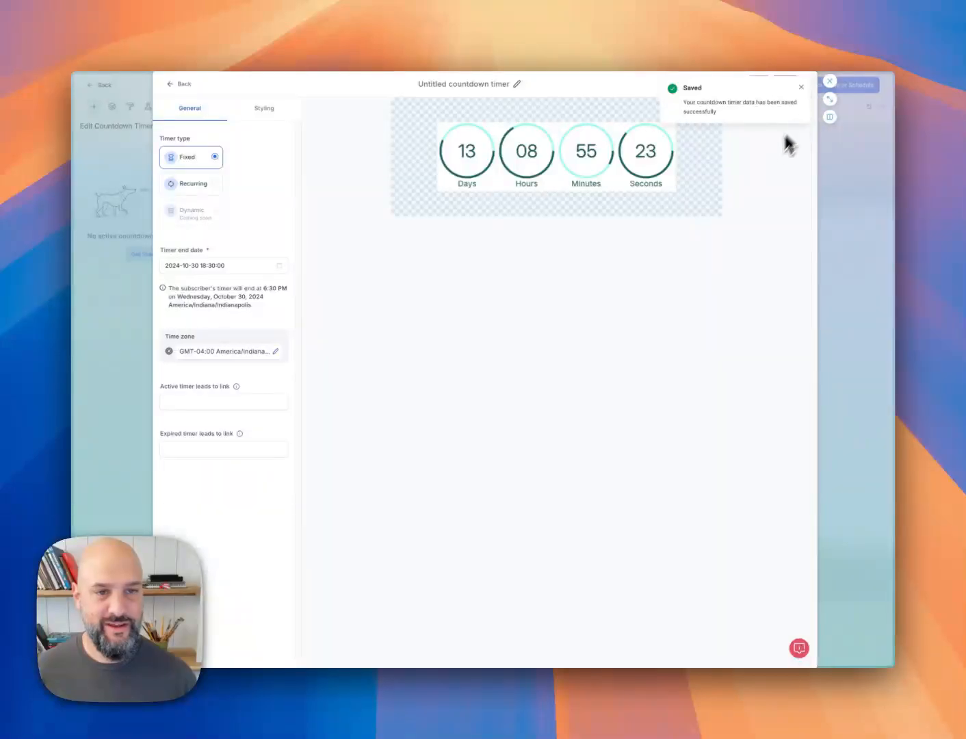
pyautogui.click(830, 81)
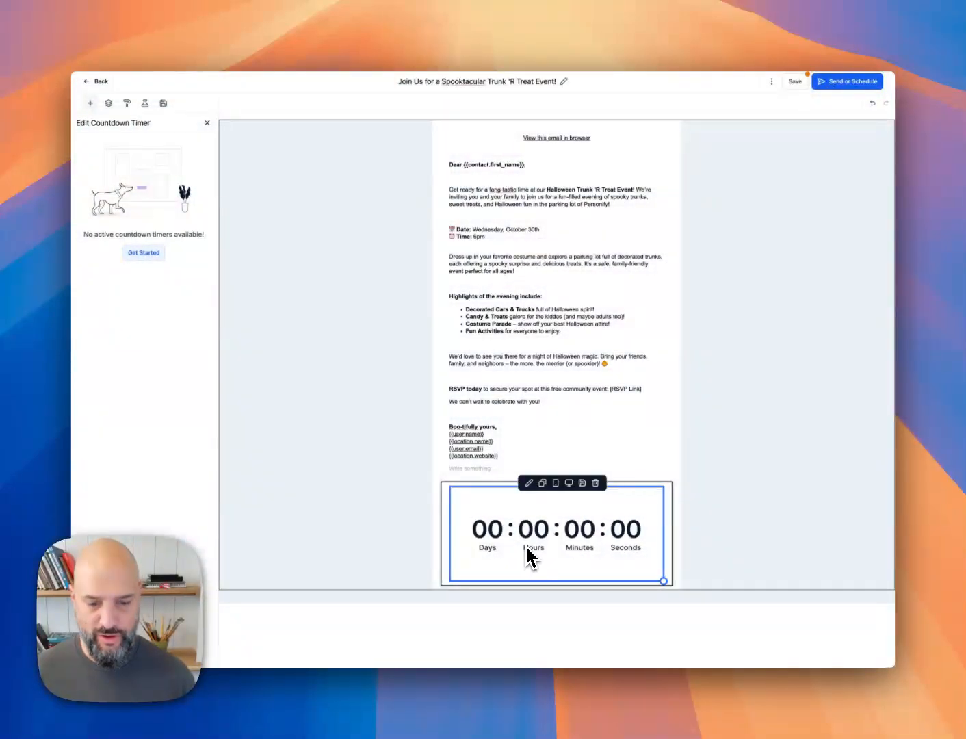
pyautogui.click(528, 541)
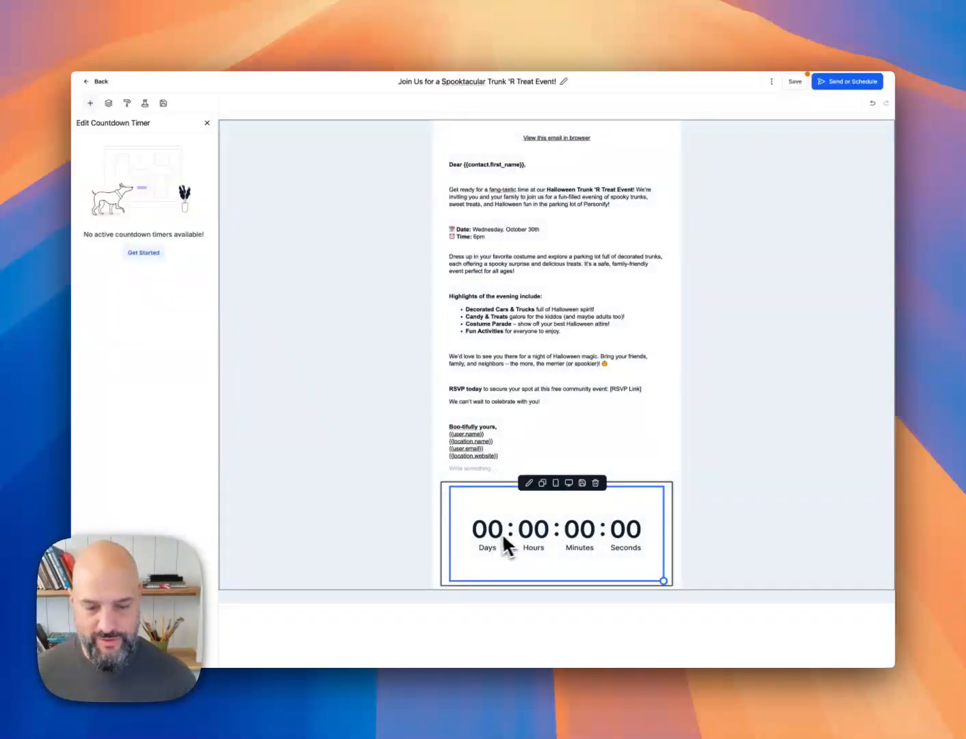
pyautogui.click(315, 403)
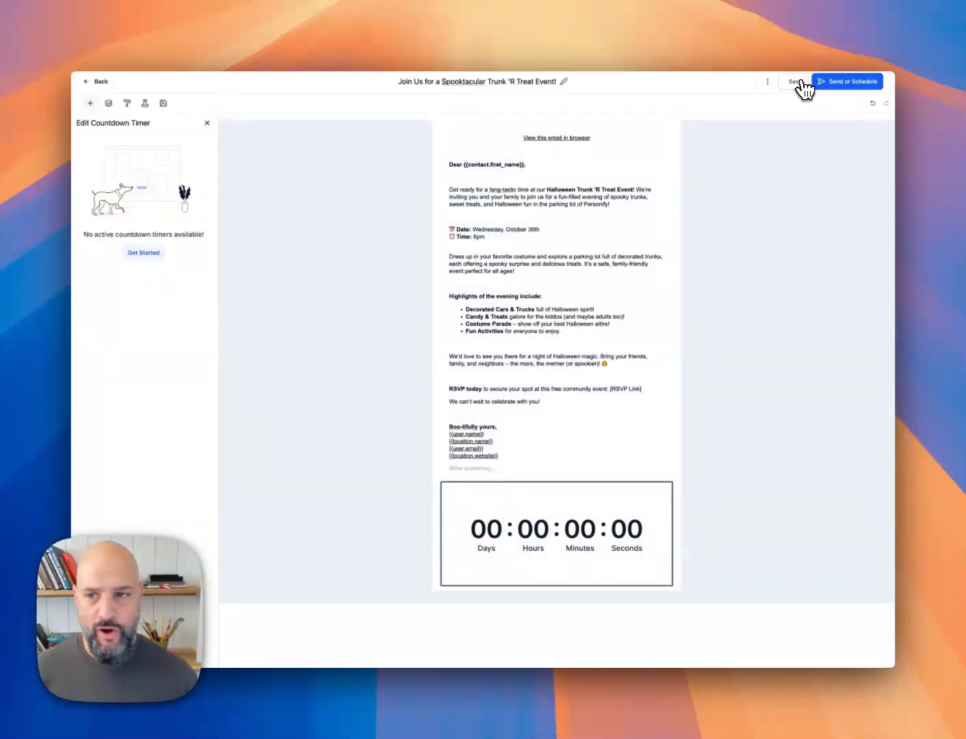
# Save the email campaign and choose Batch Schedule as its sending method.
pyautogui.click(798, 81)
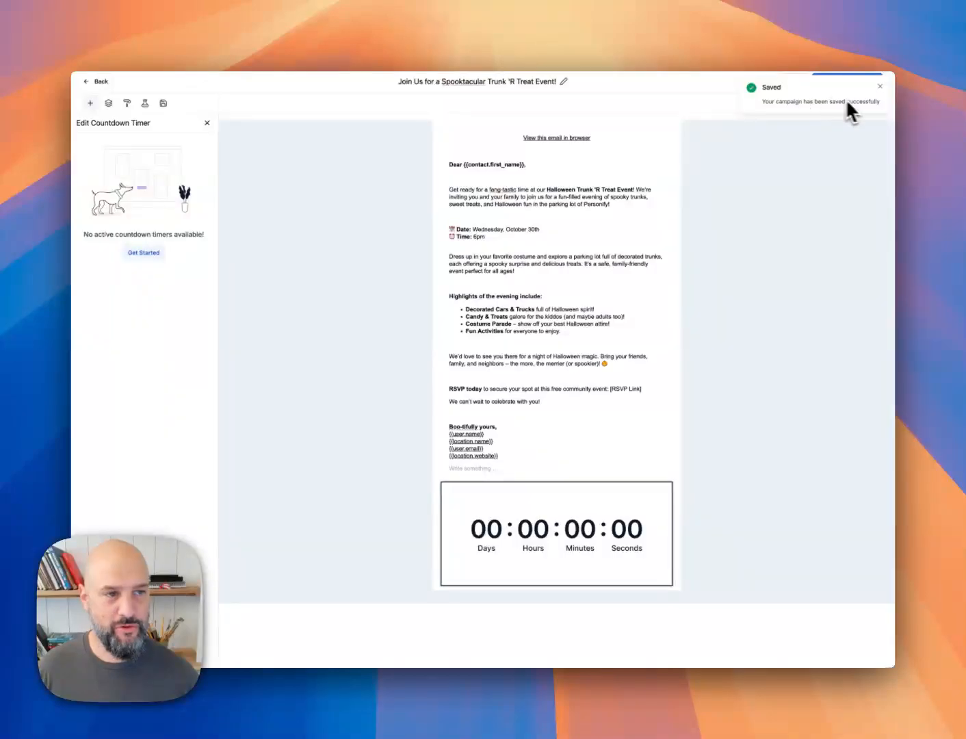
pyautogui.click(880, 87)
pyautogui.click(847, 83)
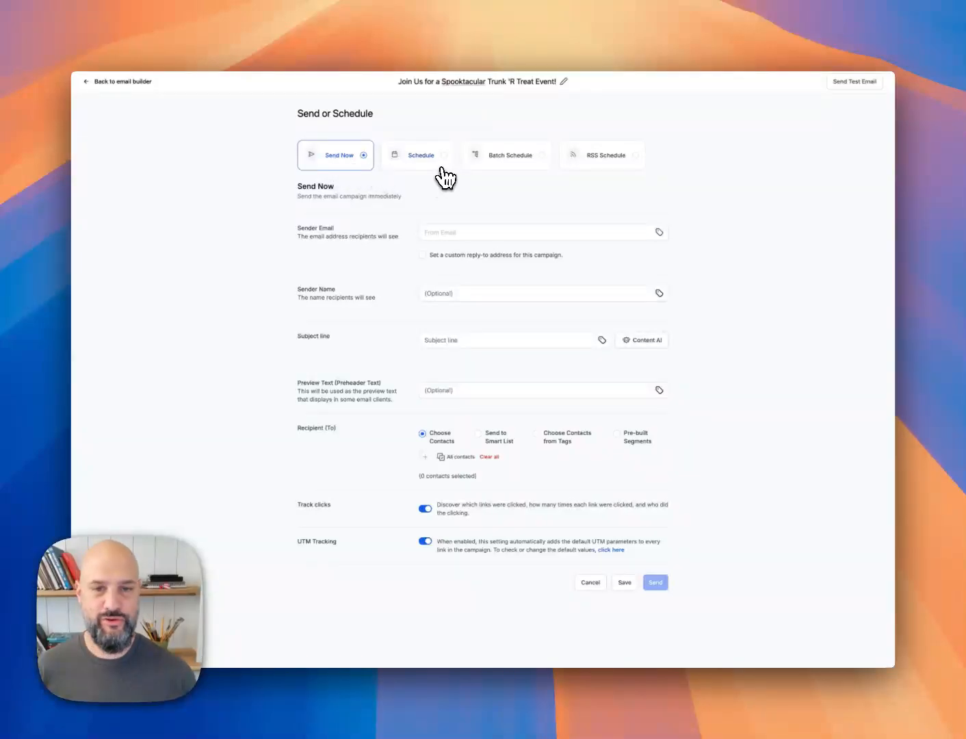
pyautogui.click(513, 166)
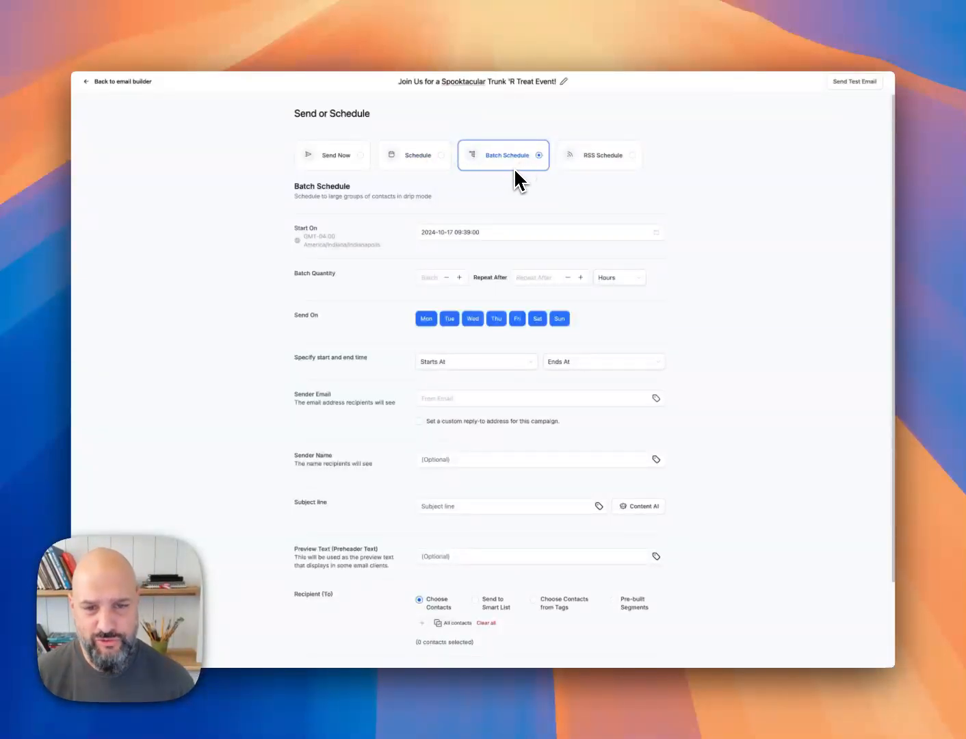
pyautogui.scroll(-2, 490, 411)
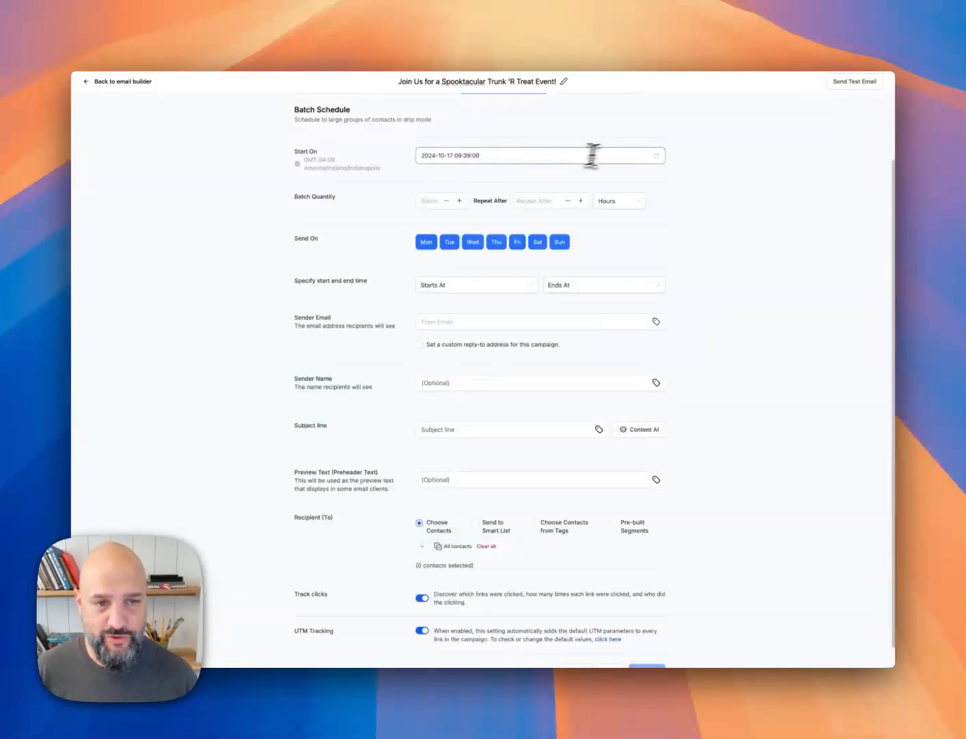
pyautogui.click(650, 156)
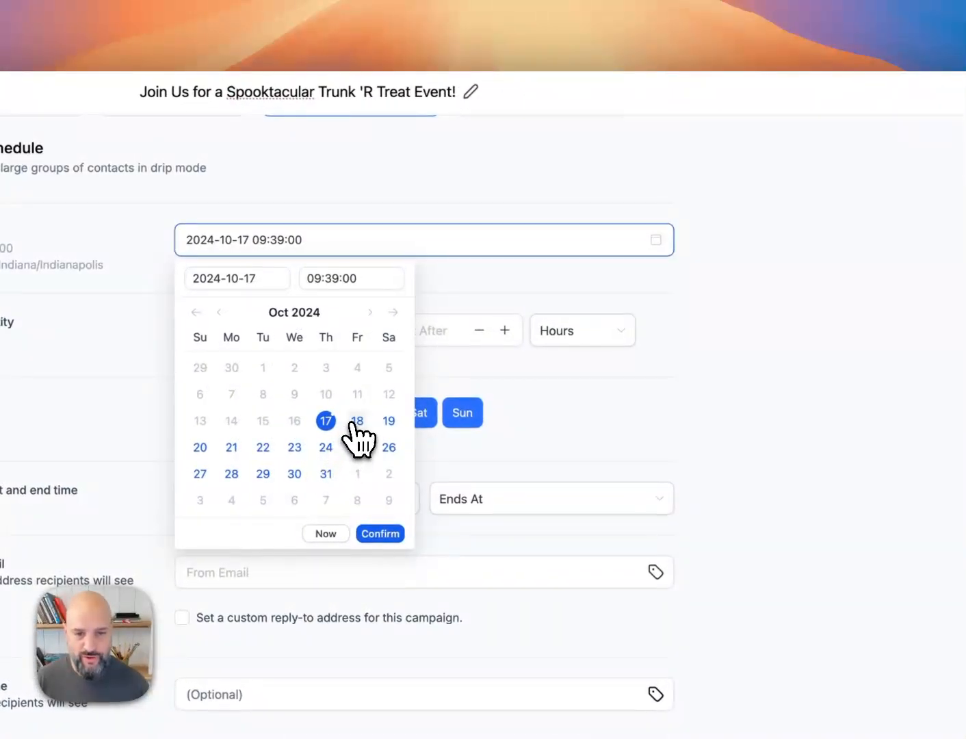
pyautogui.click(363, 414)
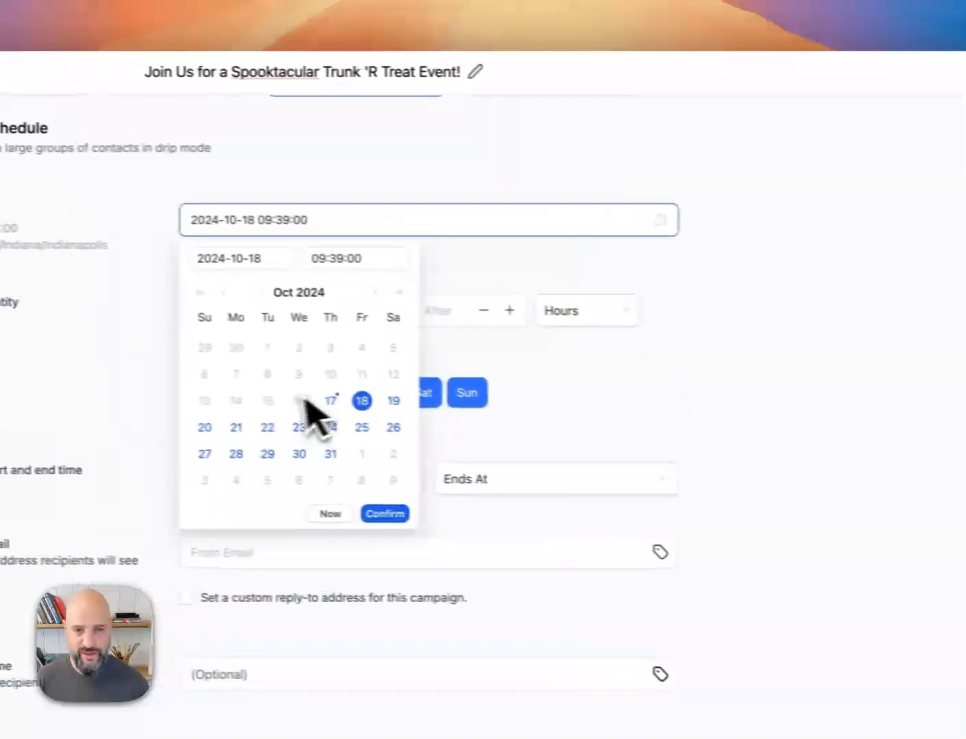
pyautogui.click(573, 402)
# Set the batch quantity to 15.
pyautogui.click(238, 314)
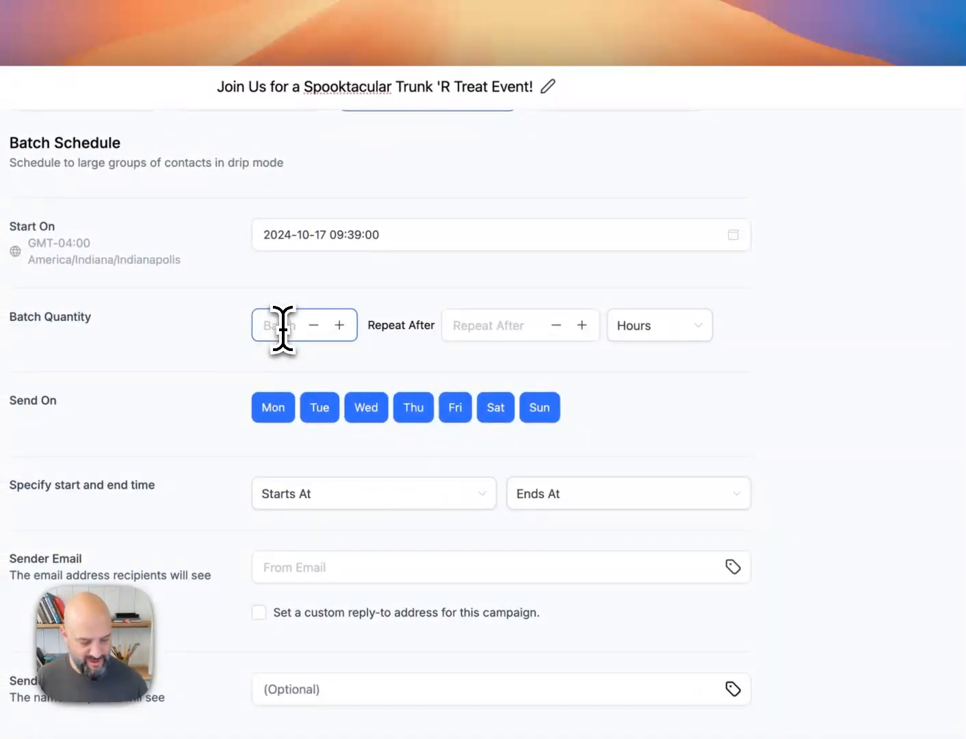
pyautogui.write('15')
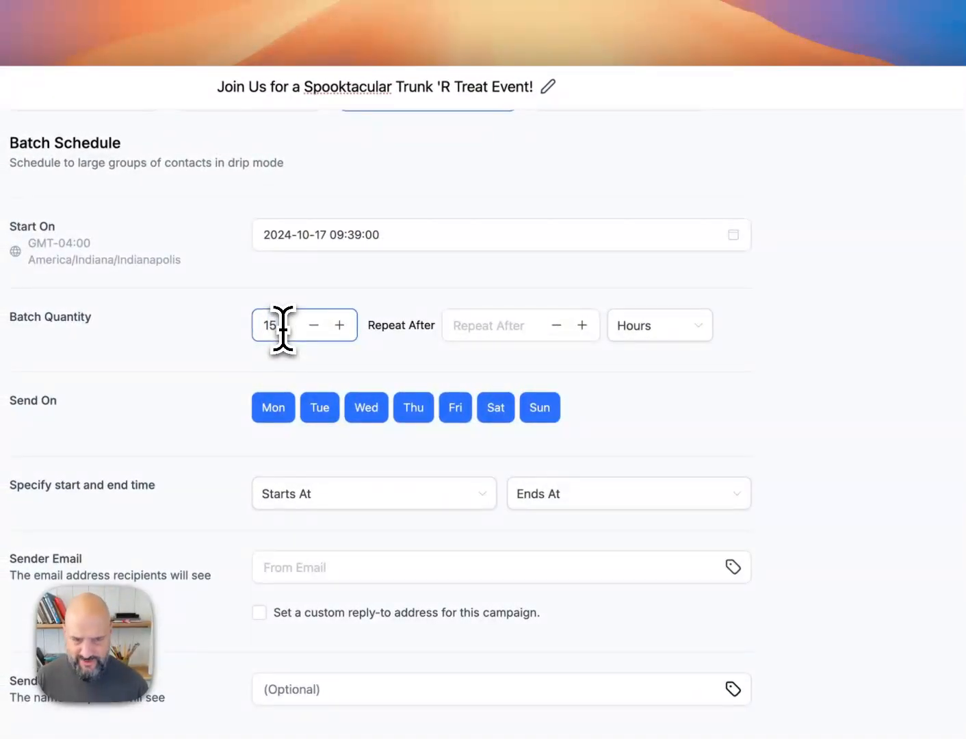
# Set the batches to repeat after 15 minutes and exclude Saturday and Sunday from the sending days.
pyautogui.click(473, 330)
pyautogui.write('15')
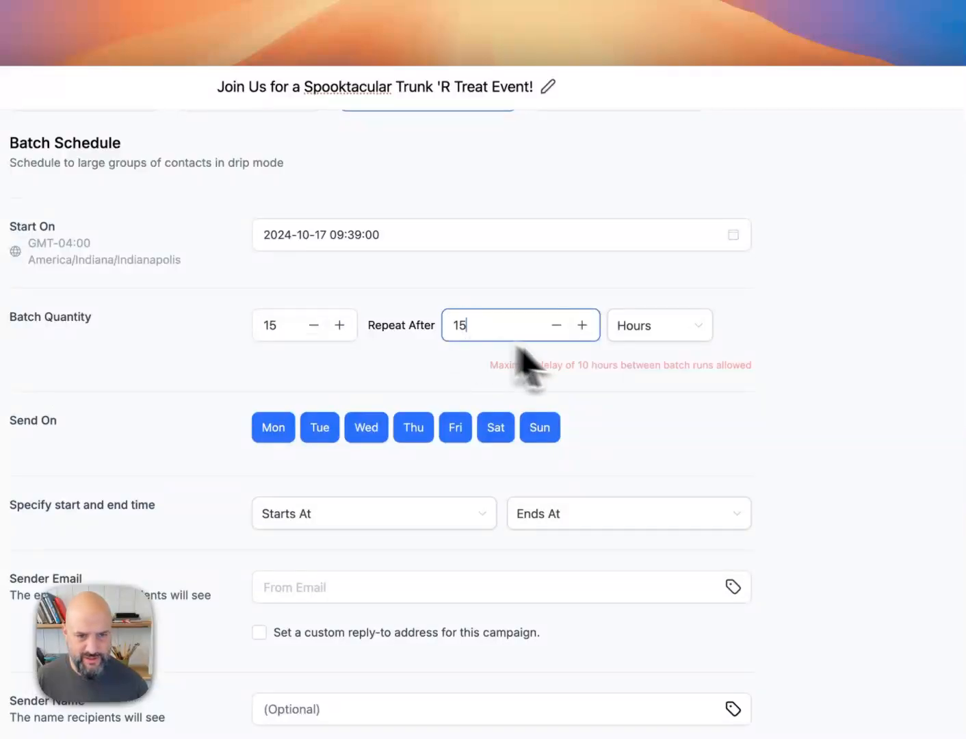
pyautogui.click(657, 333)
pyautogui.click(661, 424)
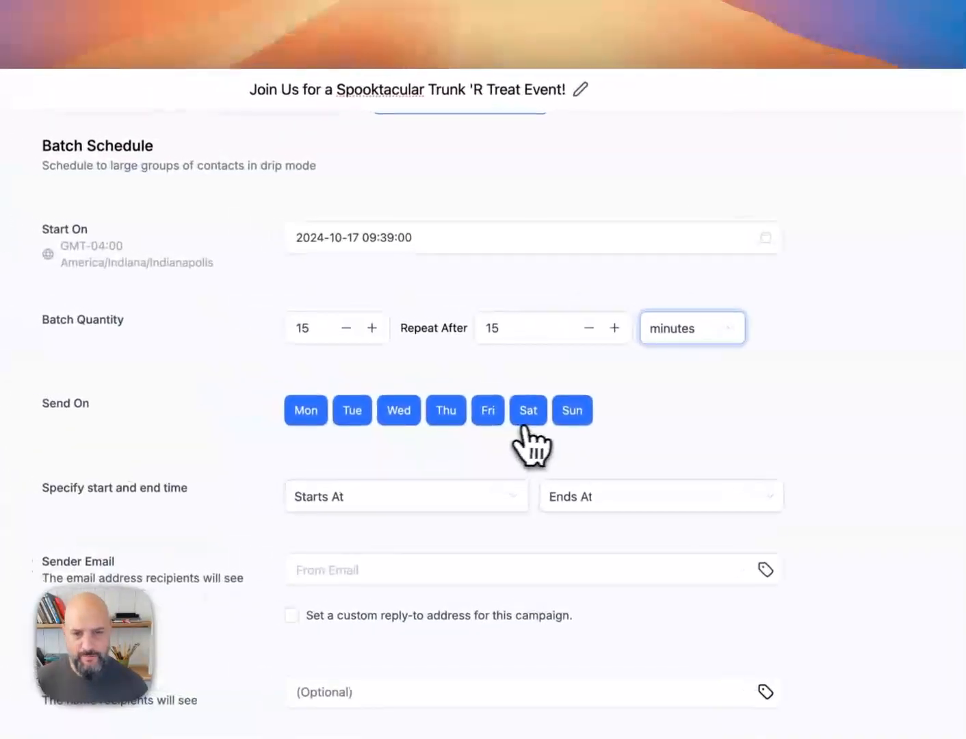
pyautogui.click(526, 421)
pyautogui.click(562, 419)
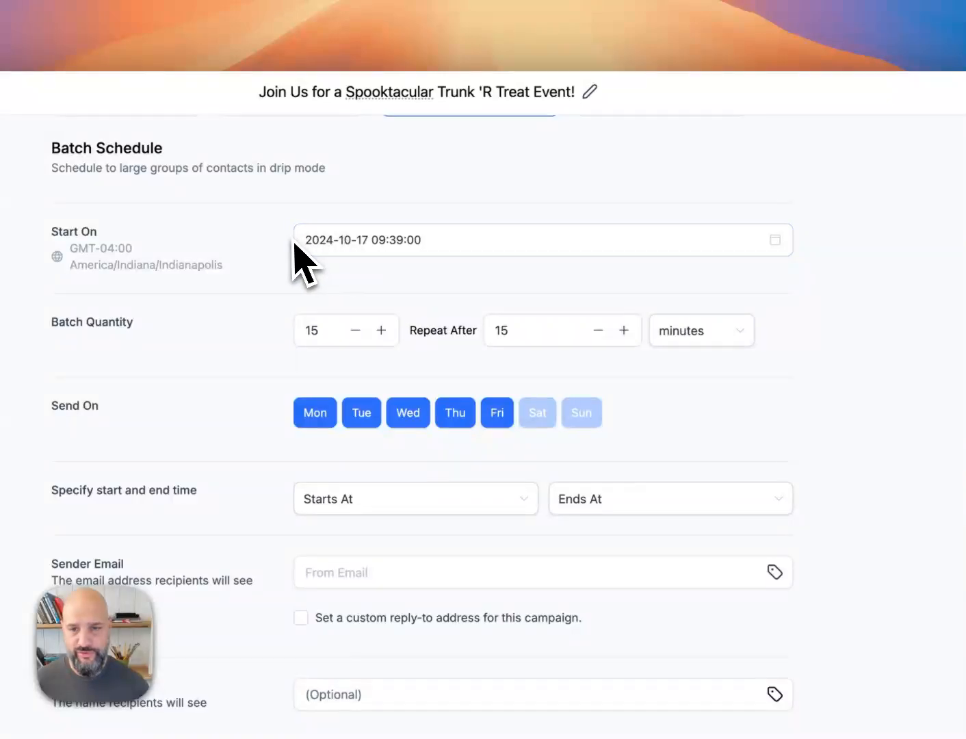
# Review the batch schedule's start date, batch quantity, repeat interval and sending days, keeping the existing start date.
pyautogui.click(682, 240)
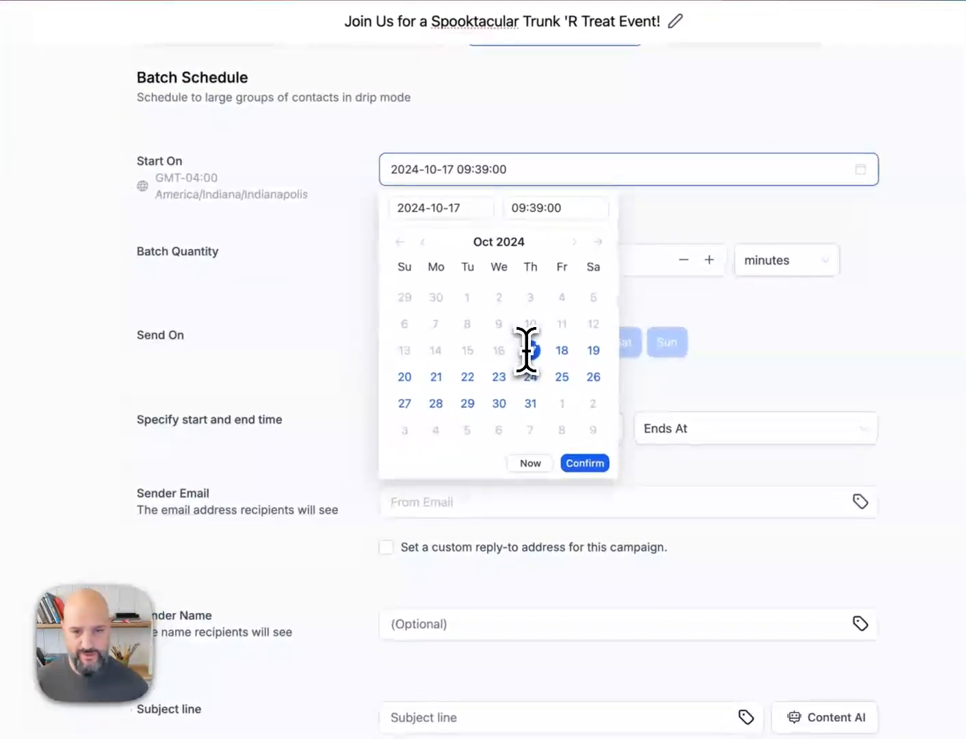
pyautogui.click(583, 464)
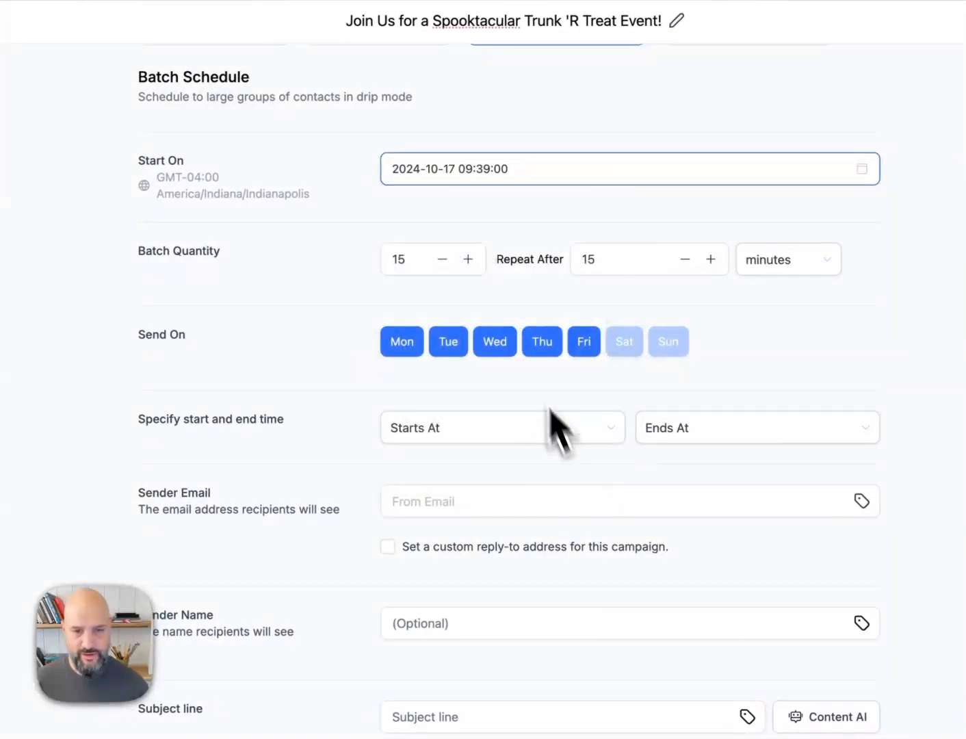
pyautogui.doubleClick(396, 261)
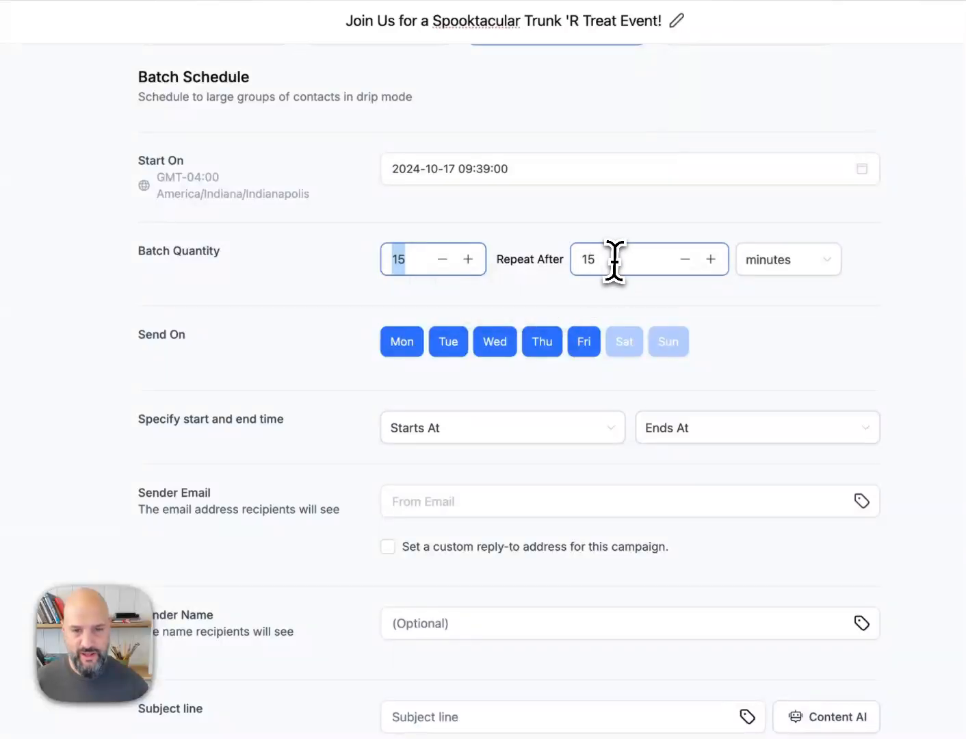
pyautogui.doubleClick(589, 260)
pyautogui.moveTo(490, 314); pyautogui.dragTo(494, 323)
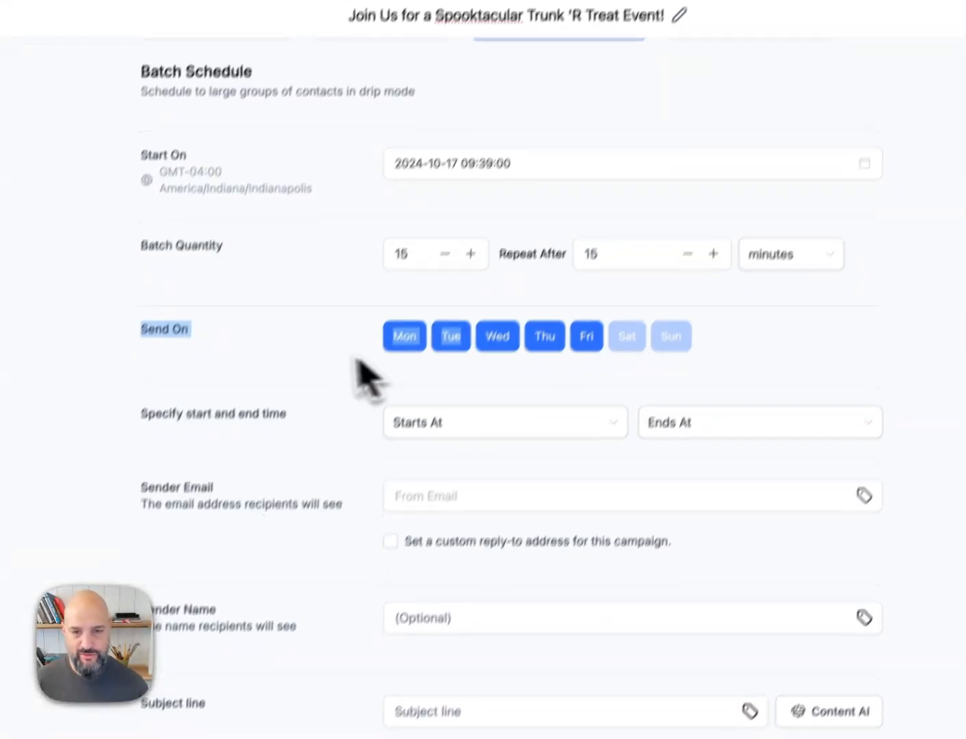
pyautogui.click(247, 371)
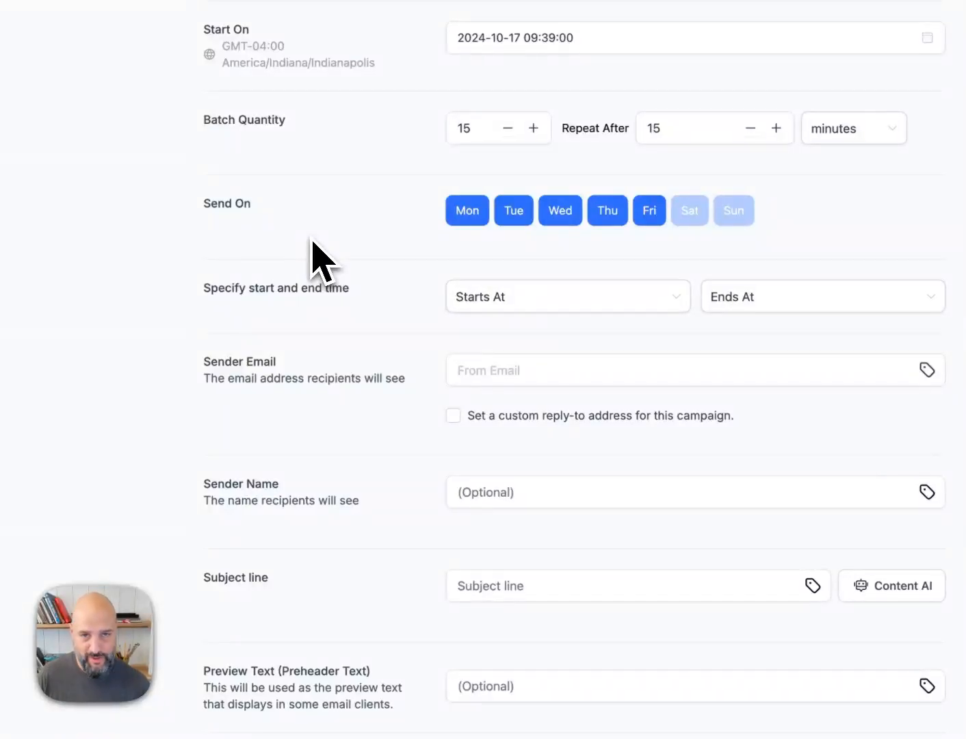
# Set the batch sending window to start at 12:15 PM and end at 05:30 PM.
pyautogui.click(572, 305)
pyautogui.scroll(-6, 593, 479)
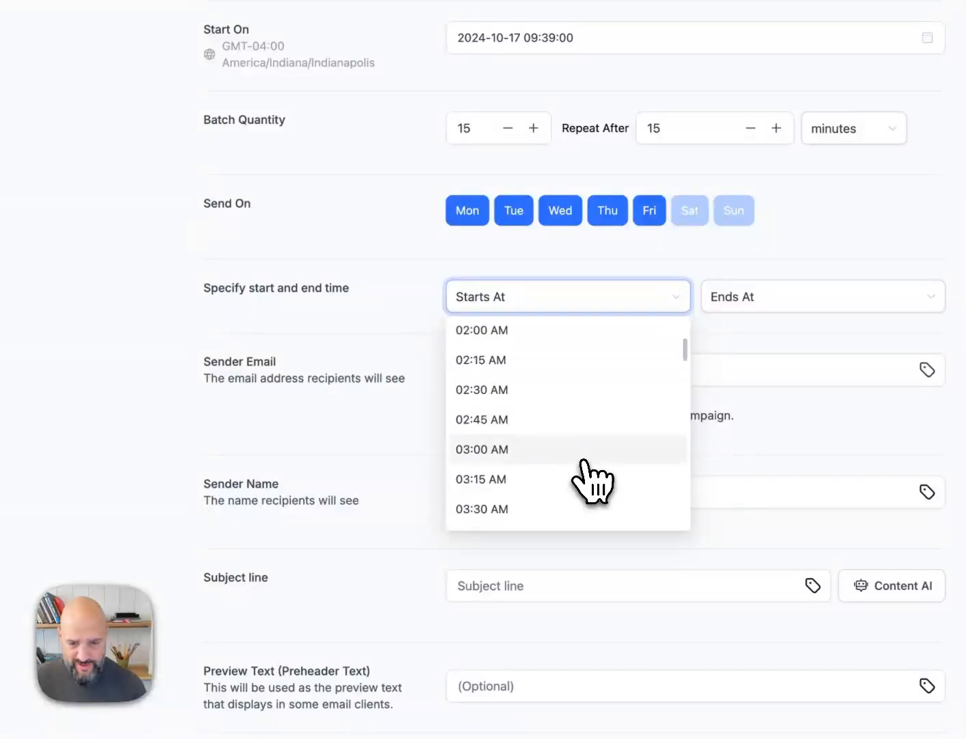
pyautogui.scroll(-20, 593, 479)
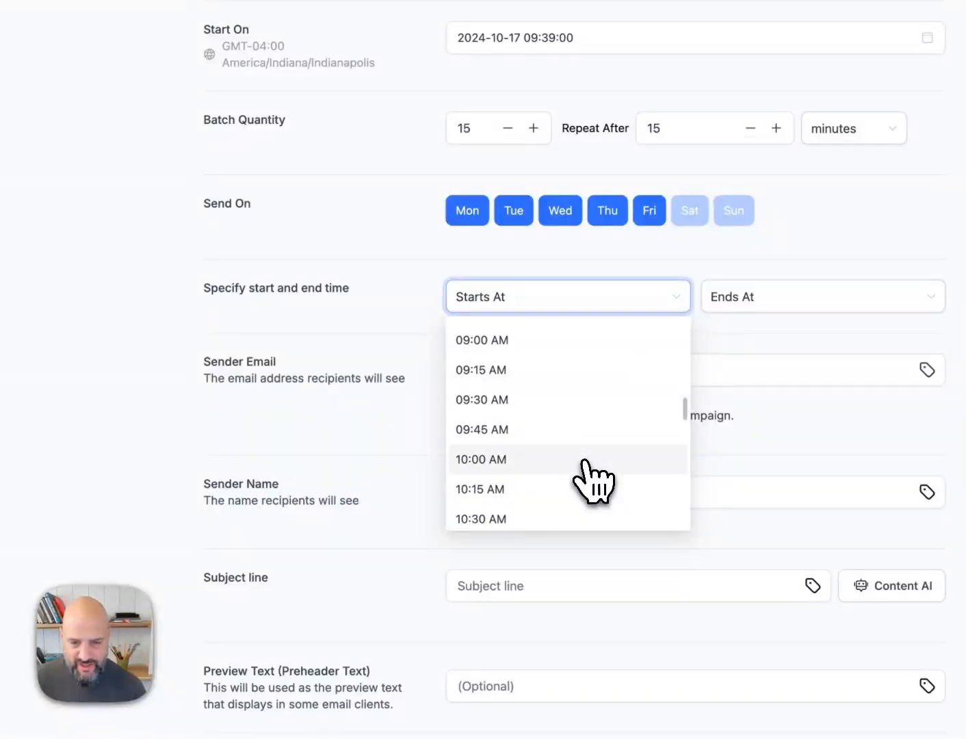
pyautogui.click(587, 471)
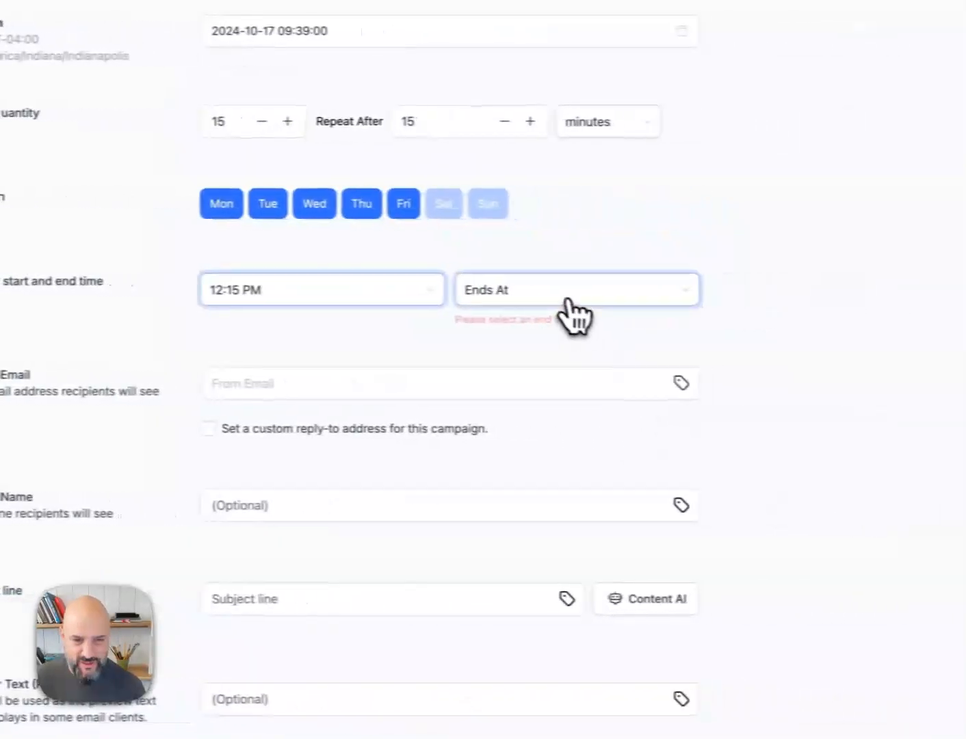
pyautogui.click(814, 301)
pyautogui.scroll(-20, 532, 445)
pyautogui.scroll(8, 528, 464)
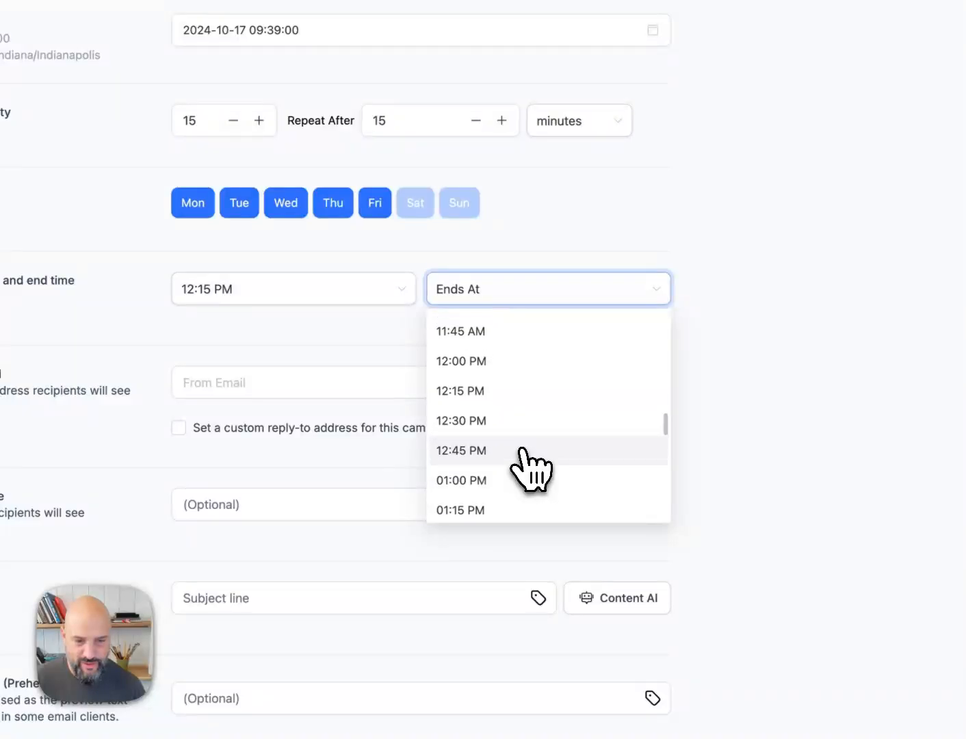
pyautogui.scroll(-20, 522, 449)
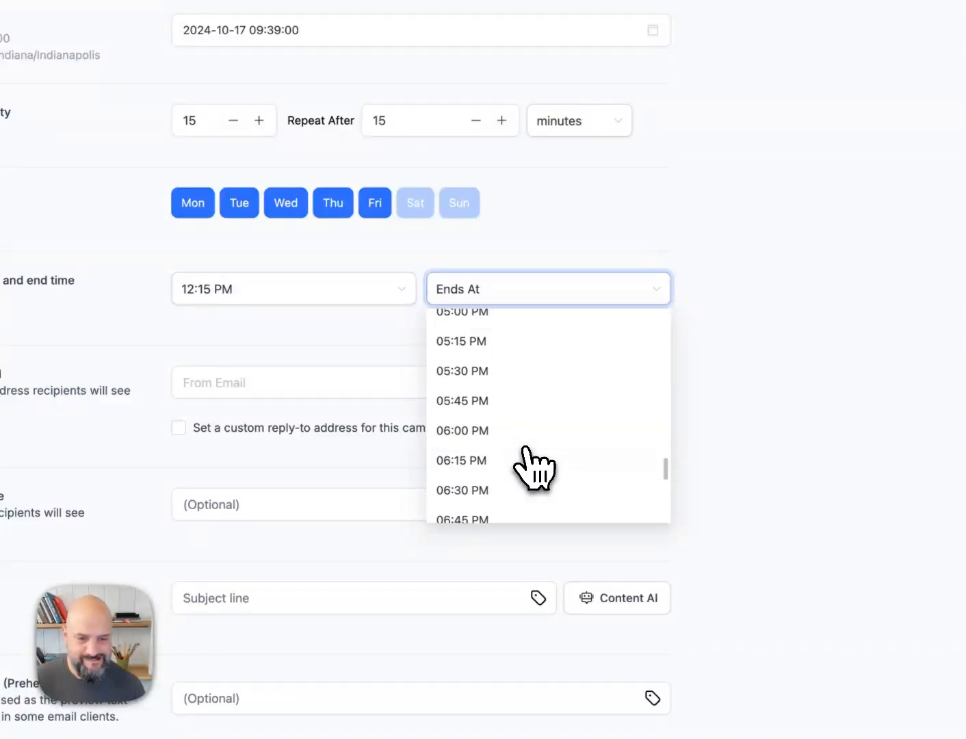
pyautogui.click(523, 369)
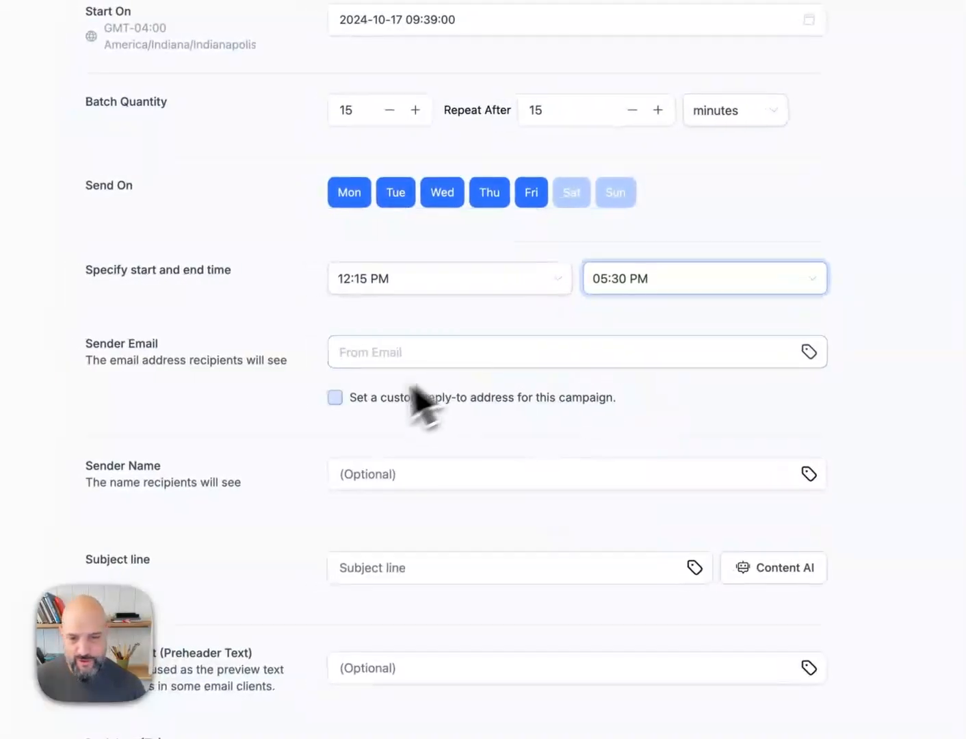
# Enter the company's sender email address and set the sender name to the sender's first name followed by "| Personify".
pyautogui.click(397, 349)
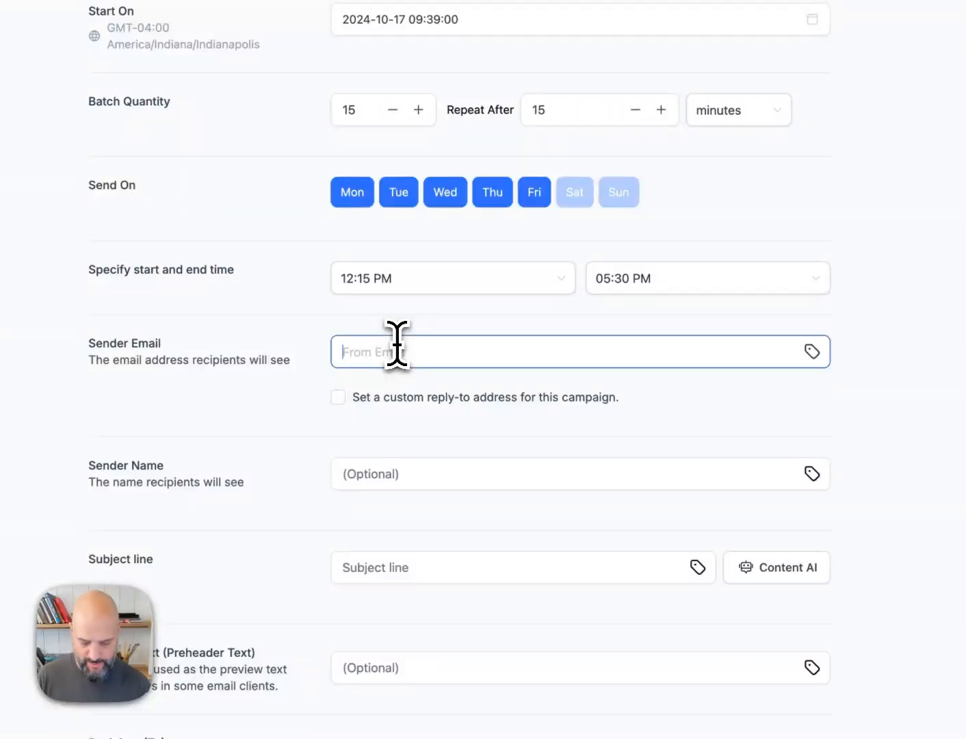
pyautogui.write('he')
pyautogui.click(409, 392)
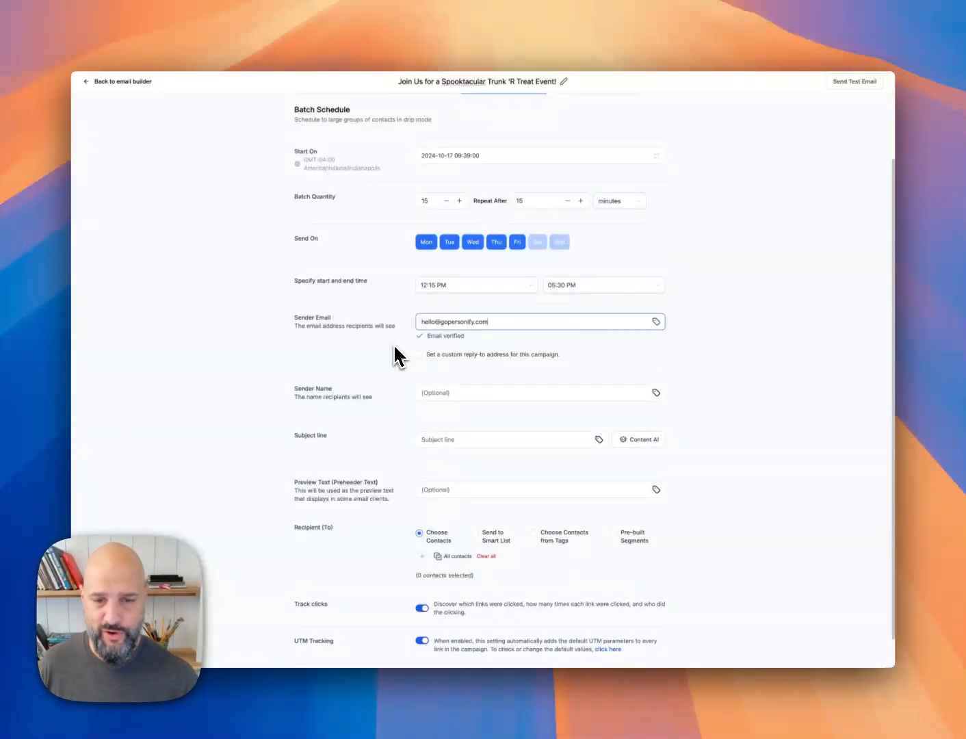
pyautogui.click(486, 395)
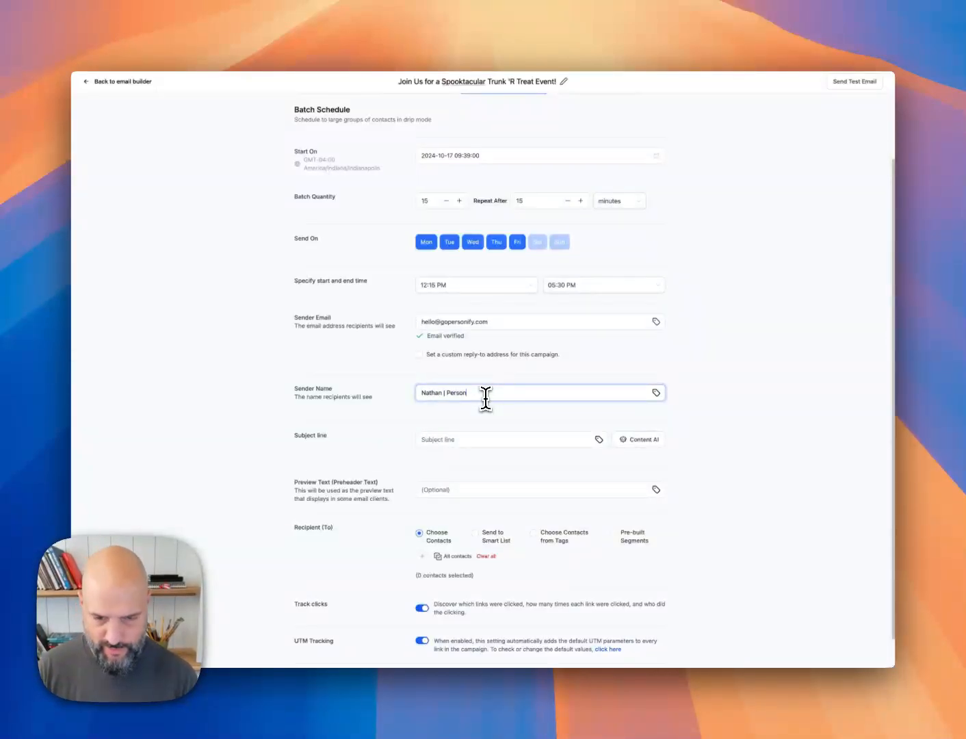
pyautogui.press('Tab')
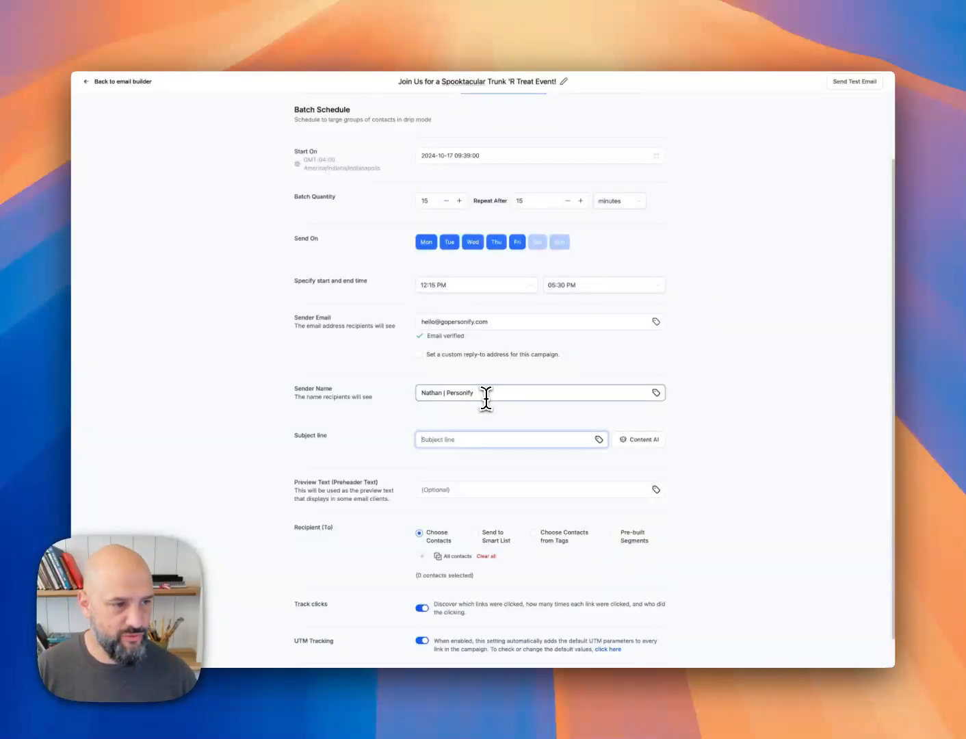
# Set the subject line to "Join Us for a Spooktacular Trunk 'R Treat Event!" with its Halloween emojis, using the text from the Notes app.
pyautogui.click(948, 281)
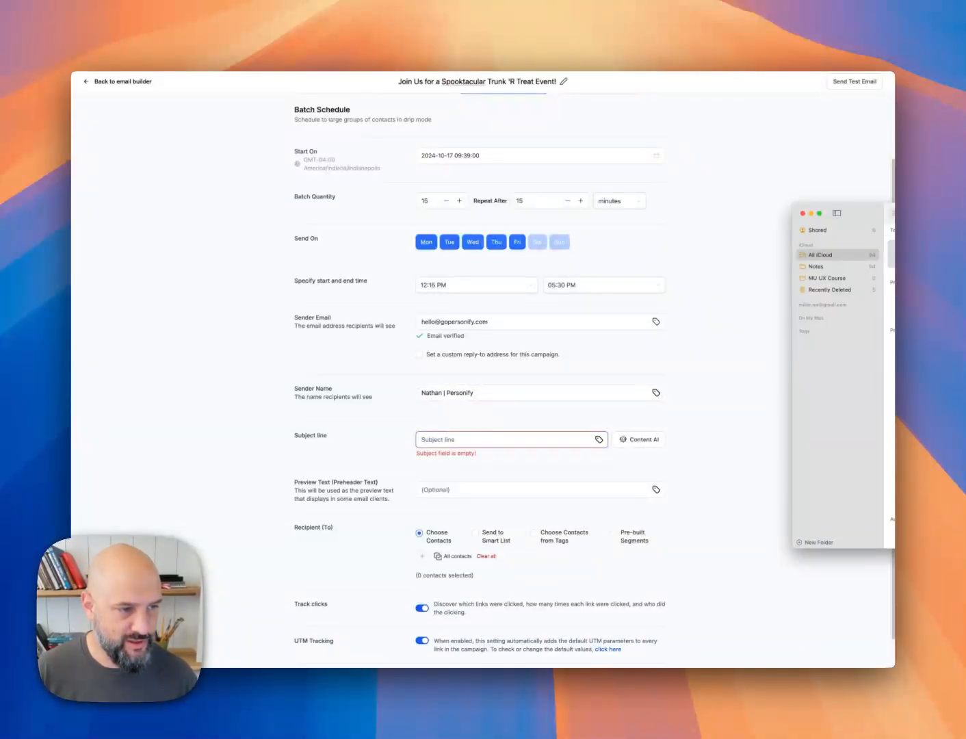
pyautogui.click(460, 441)
pyautogui.write("Join Us for a Spooktacular Trunk 'R Treat Event! 🎃 at")
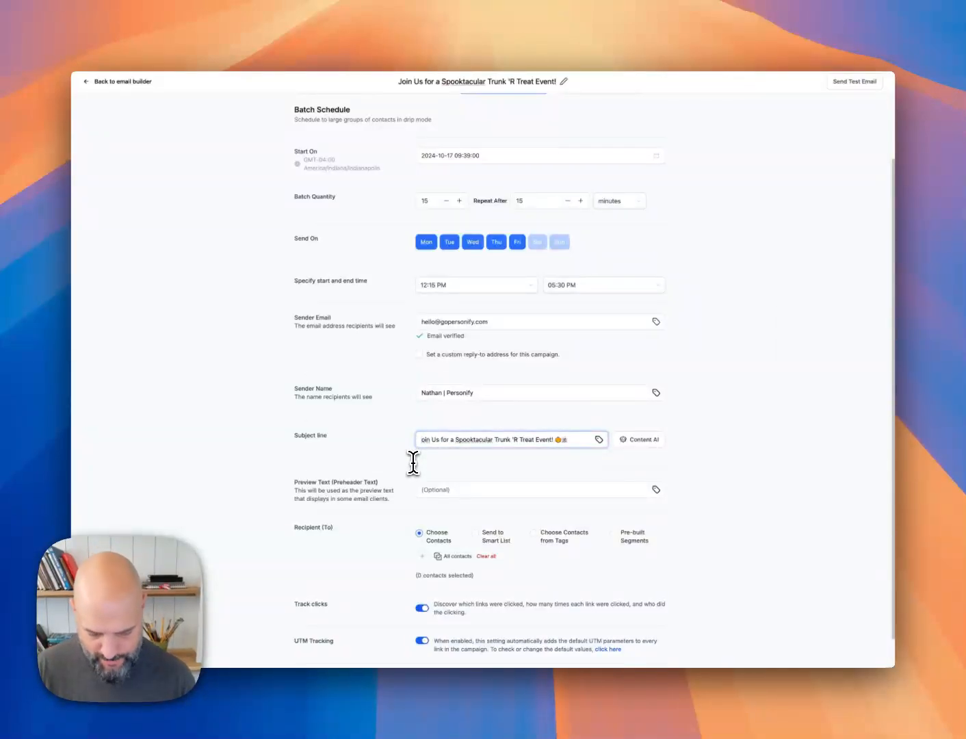
pyautogui.write('J')
pyautogui.click(743, 507)
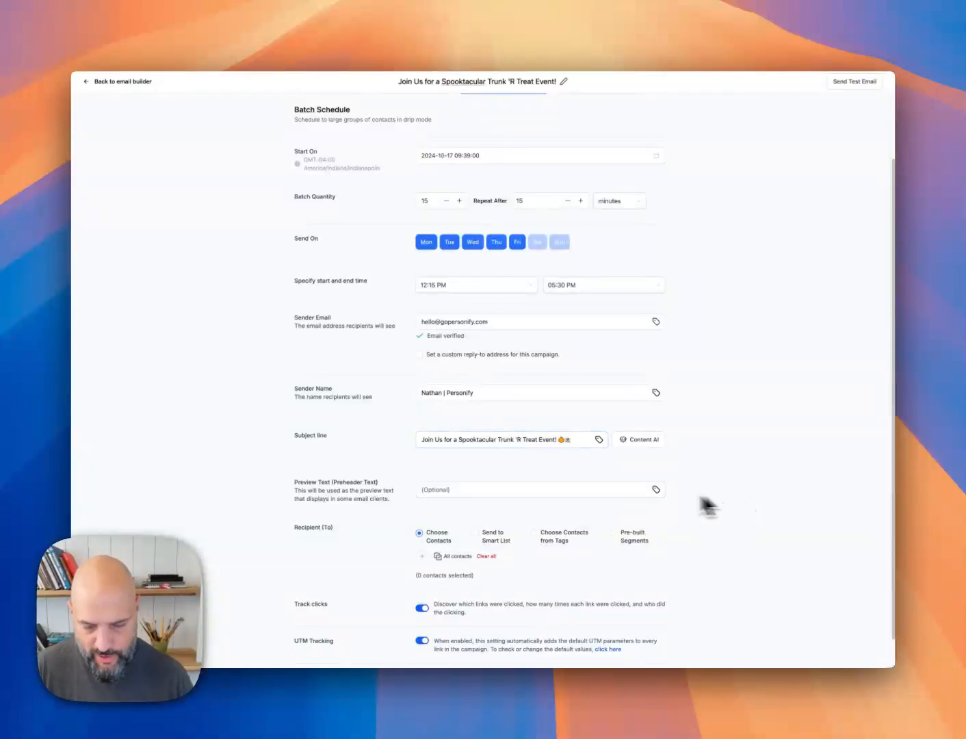
# Set the recipients to Send to Smart List, and cancel the scheduling to return to the email builder.
pyautogui.scroll(-1, 624, 494)
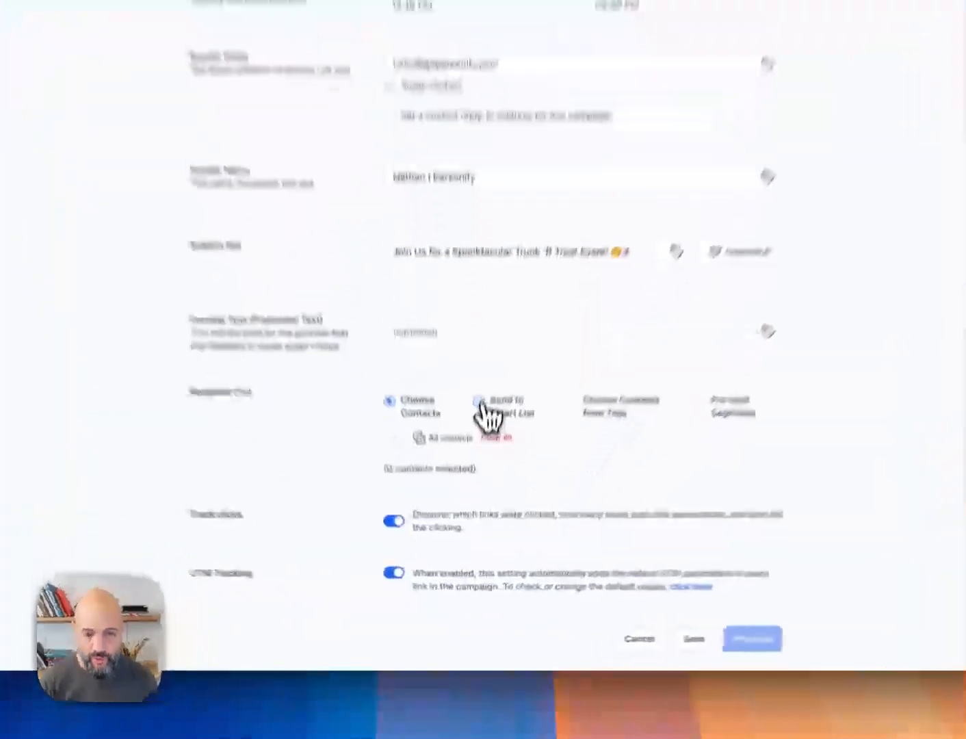
pyautogui.click(475, 499)
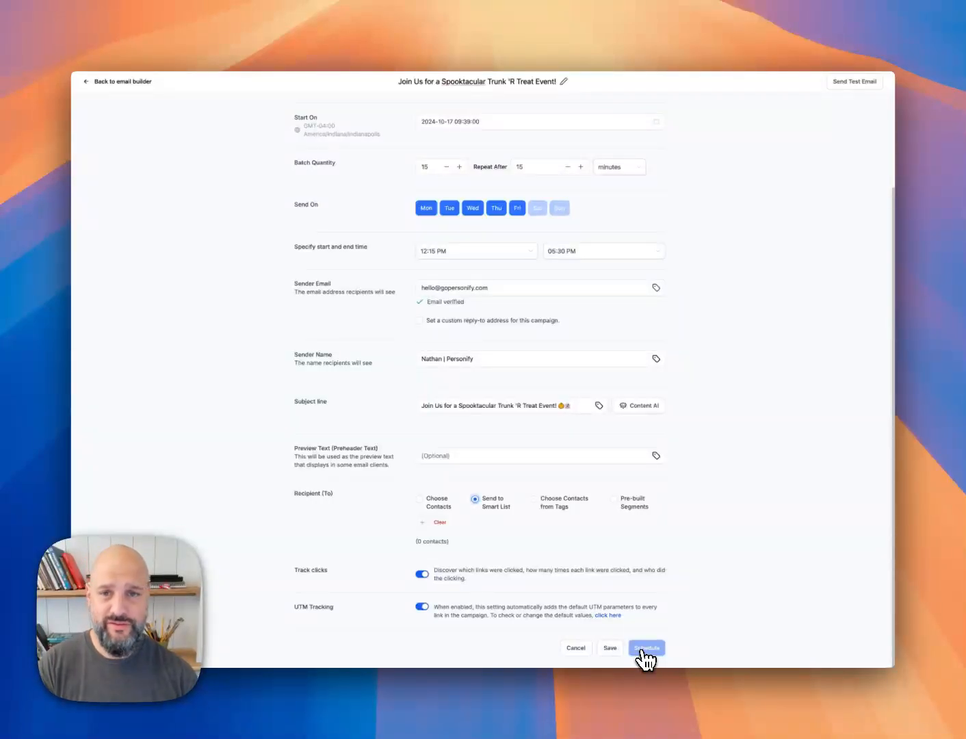
pyautogui.click(574, 649)
pyautogui.click(804, 216)
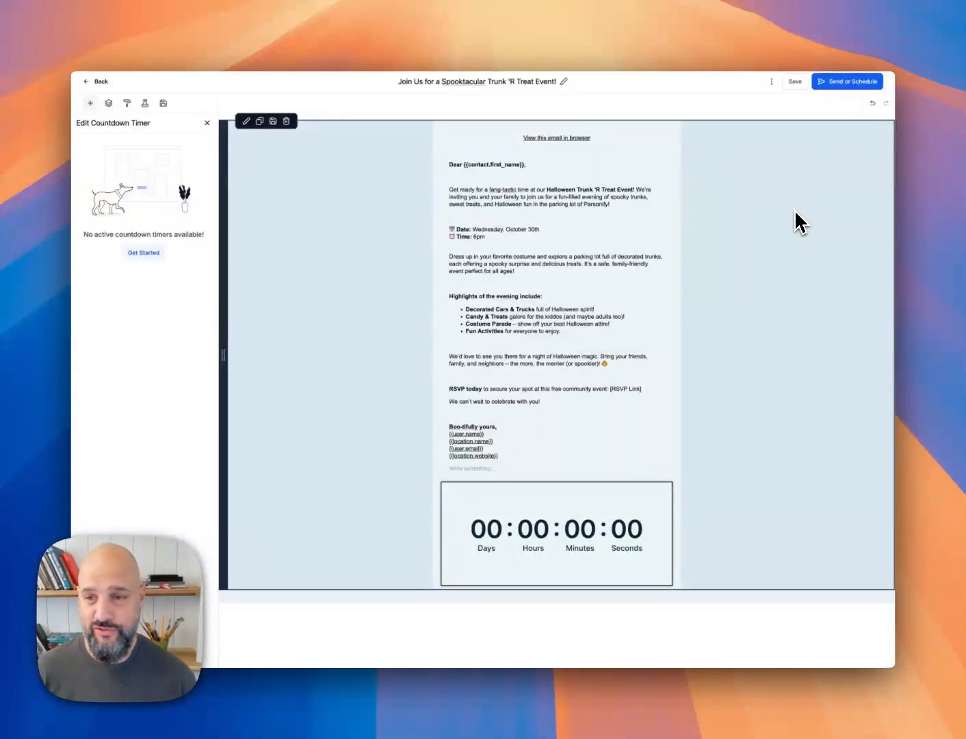